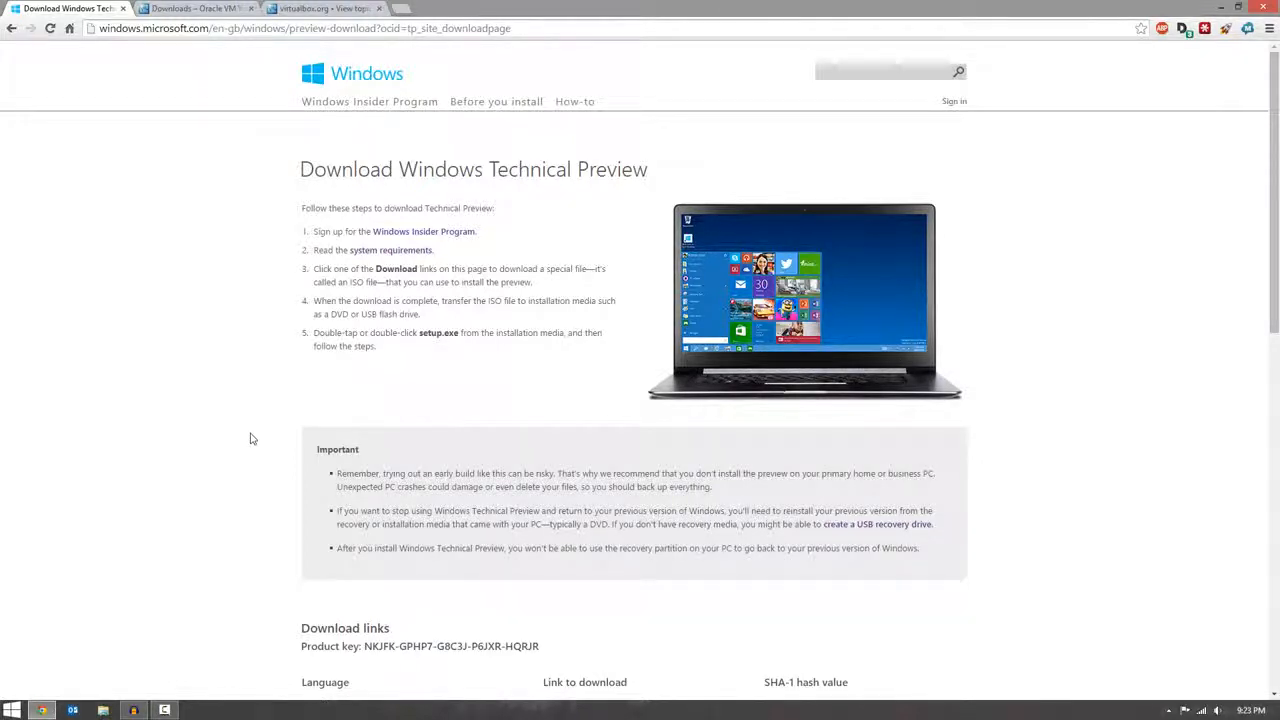
- Examine the Important notes and language download links on the Windows Technical Preview page, and the VirtualBox downloads page
left_click_drag(322, 447, 486, 524)
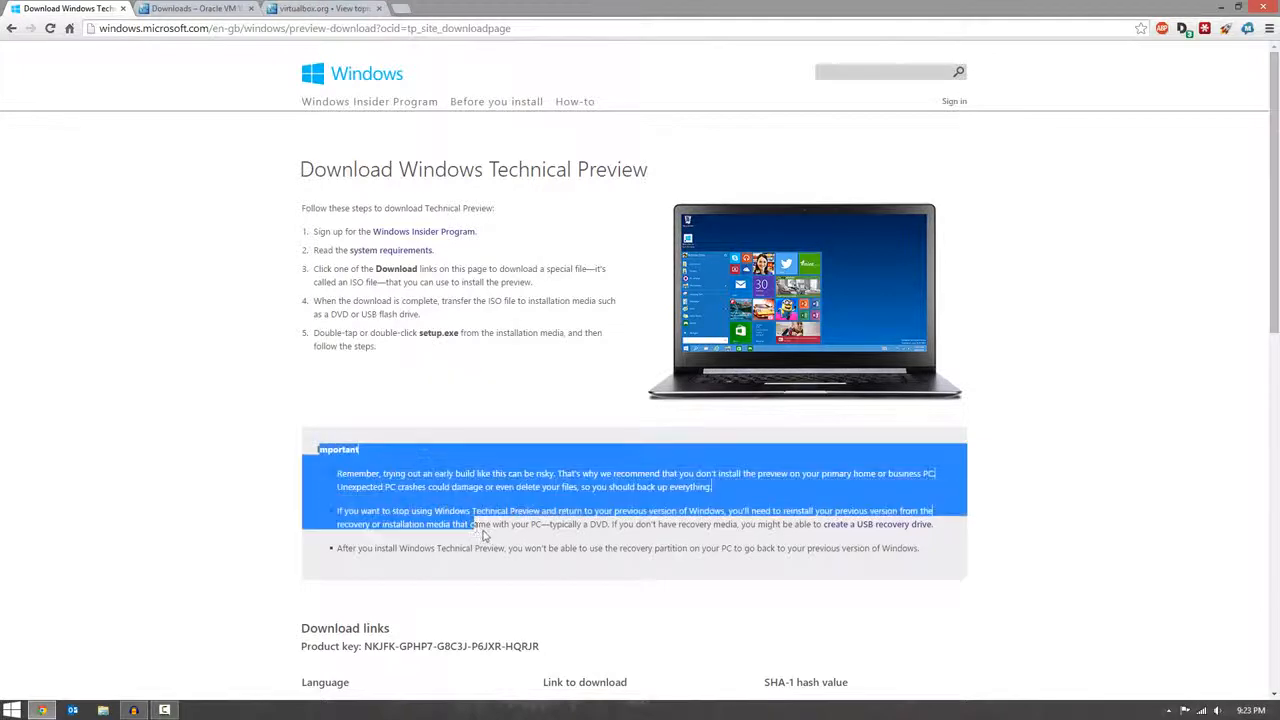
left_click(483, 536)
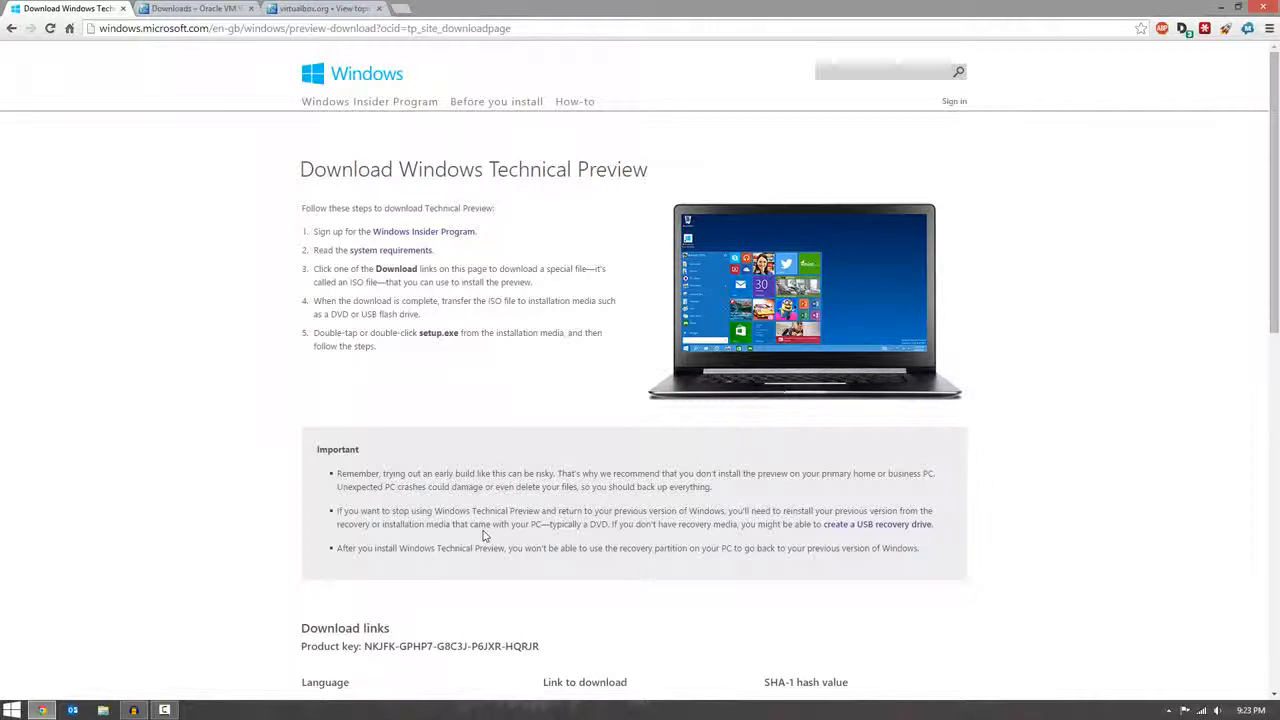
scroll(287, 329, "down", 3)
scroll(289, 328, "up", 2)
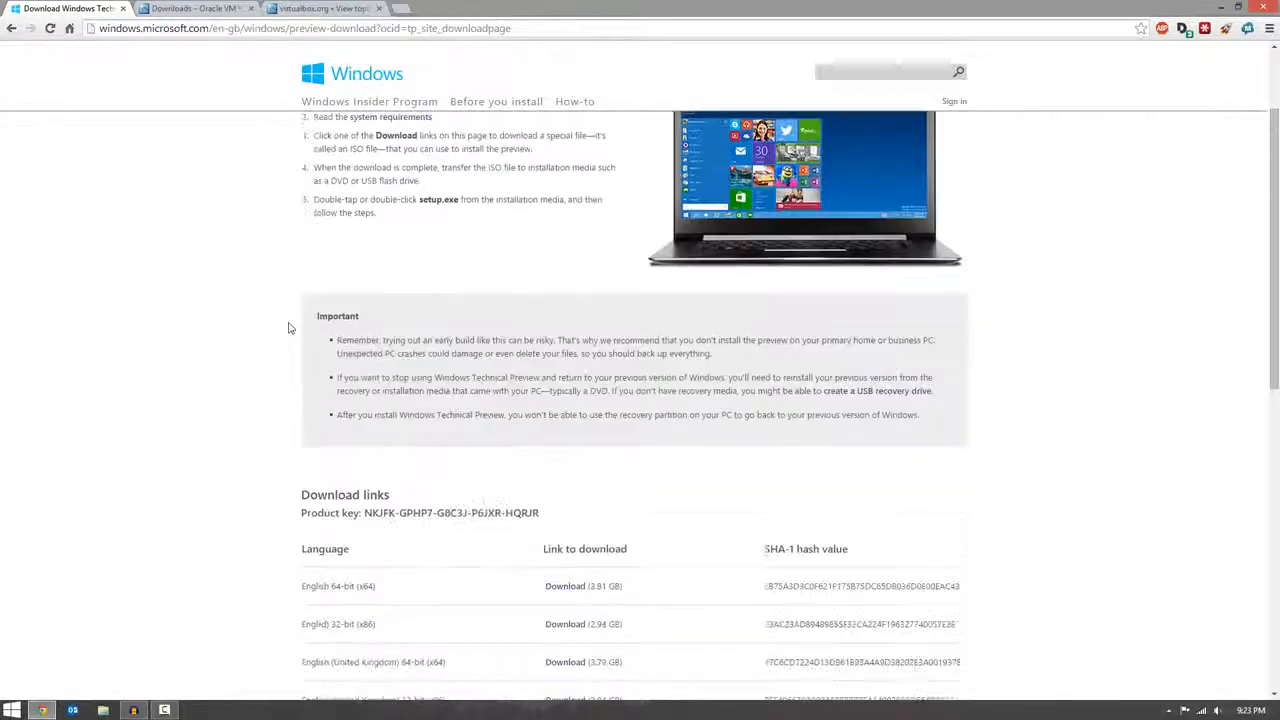
scroll(300, 329, "down", 3)
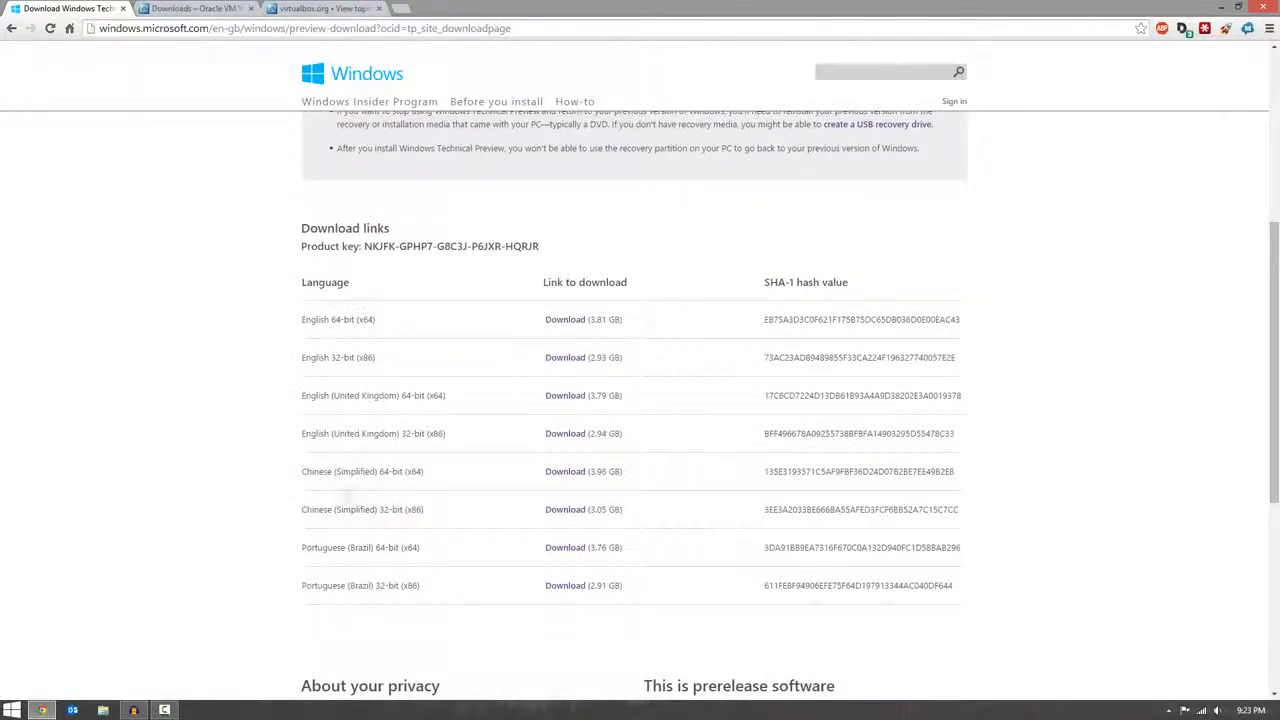
left_click_drag(313, 324, 317, 340)
left_click(275, 355)
scroll(300, 302, "up", 4)
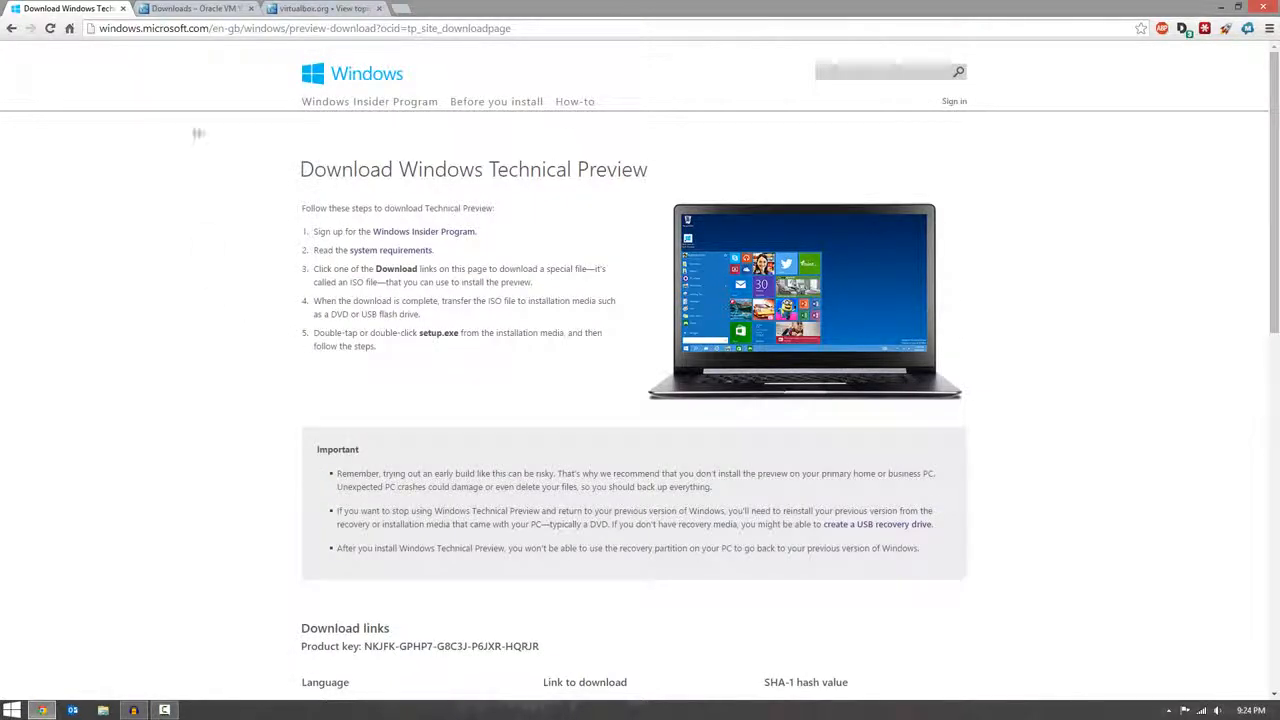
left_click(190, 9)
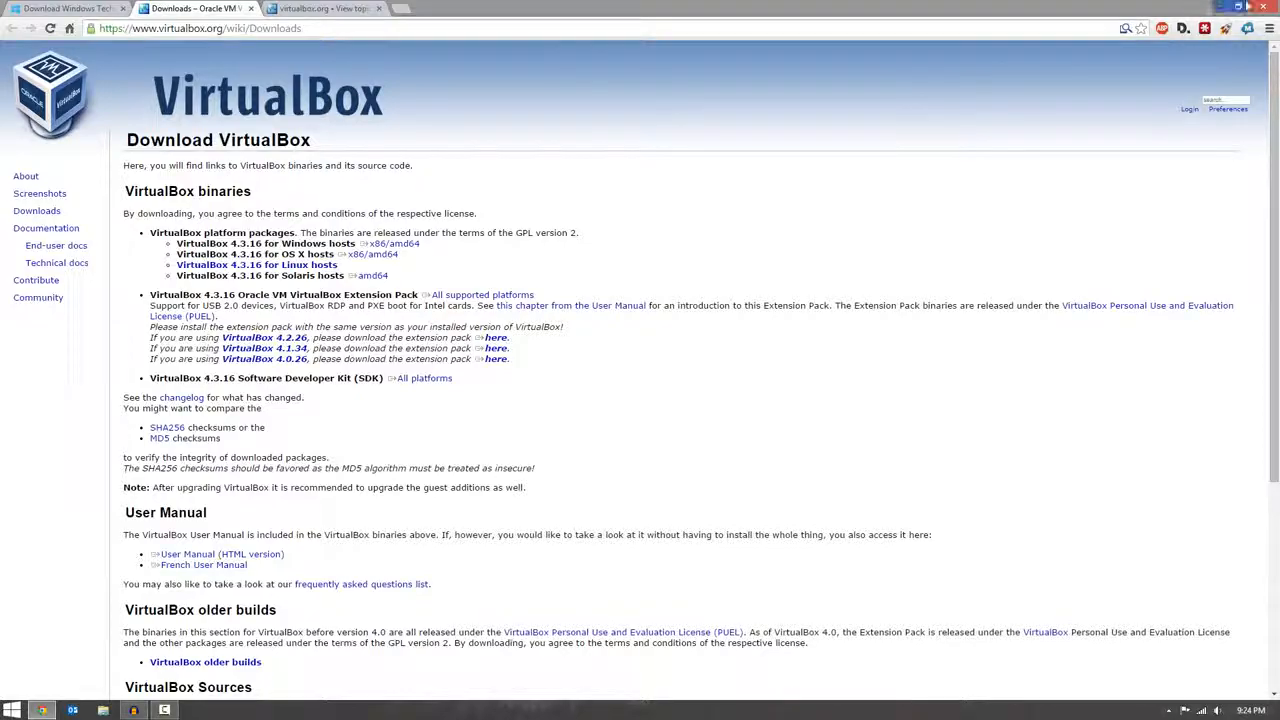
- Open Oracle VM VirtualBox and start a new virtual machine named Windows 10 with version Windows 8.1 (32 bit)
left_click(1240, 6)
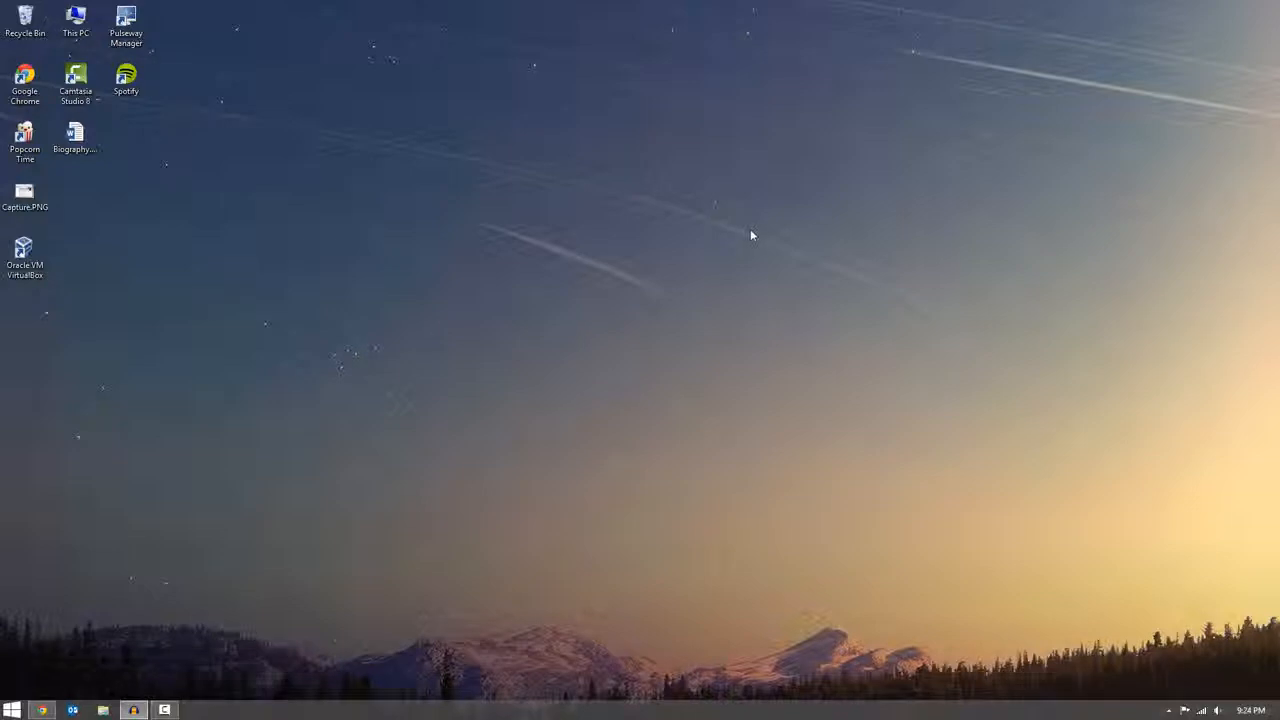
double_click(25, 256)
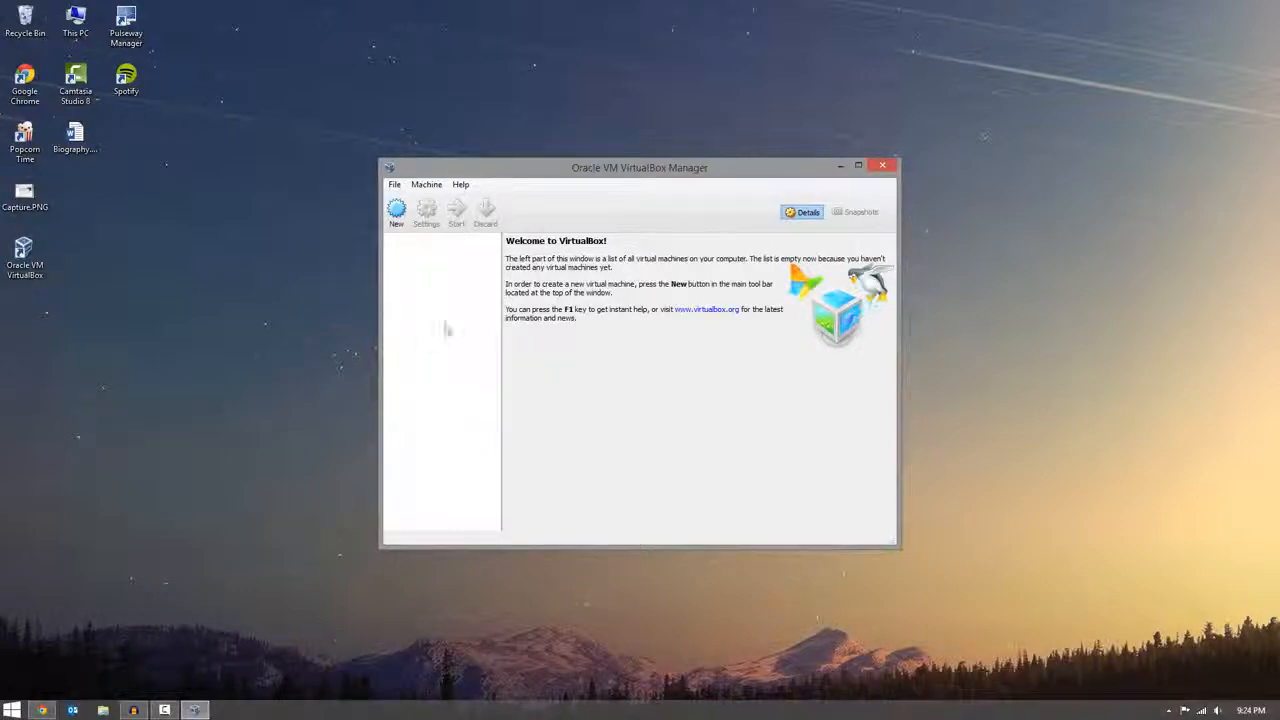
left_click(396, 210)
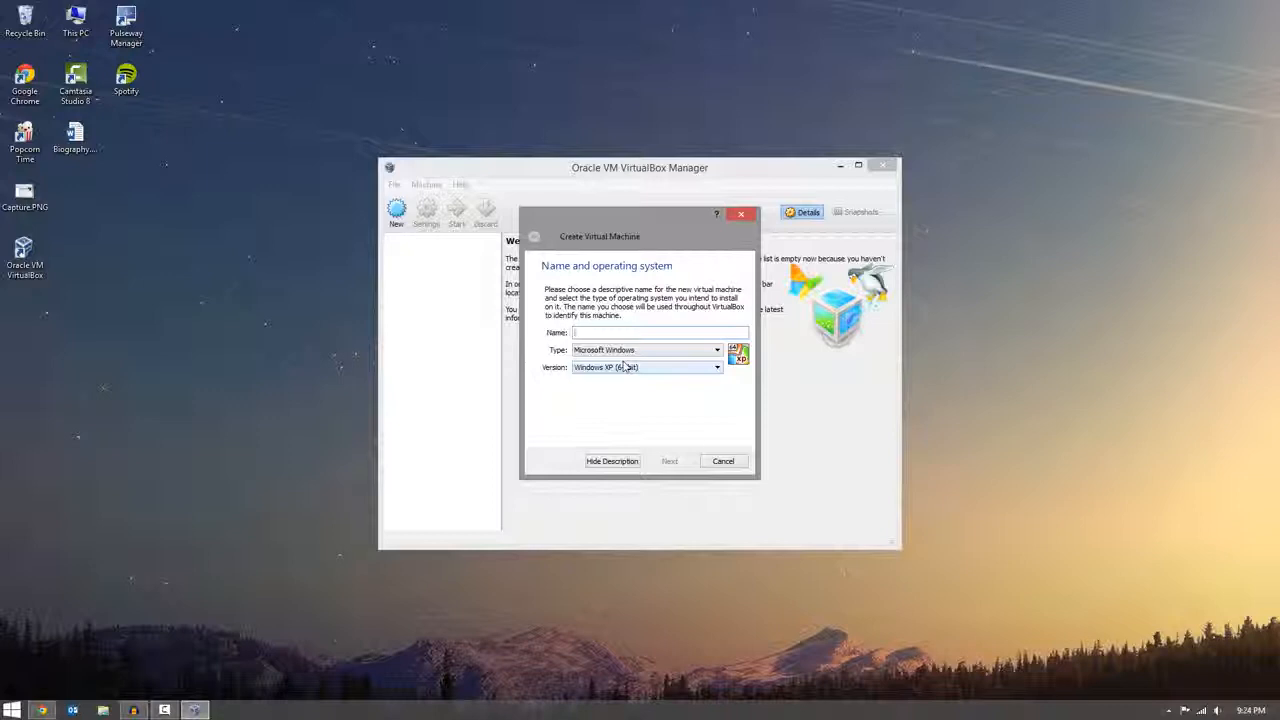
type("Windows 10")
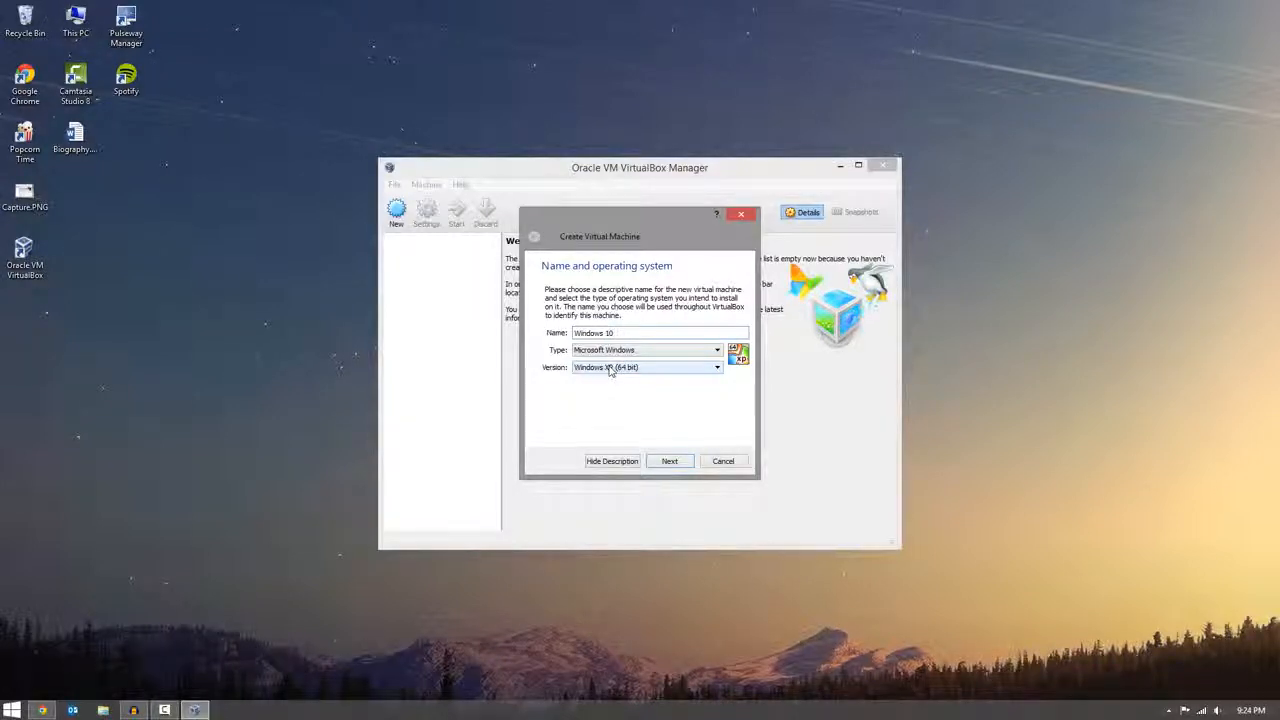
left_click(611, 371)
scroll(640, 410, "down", 5)
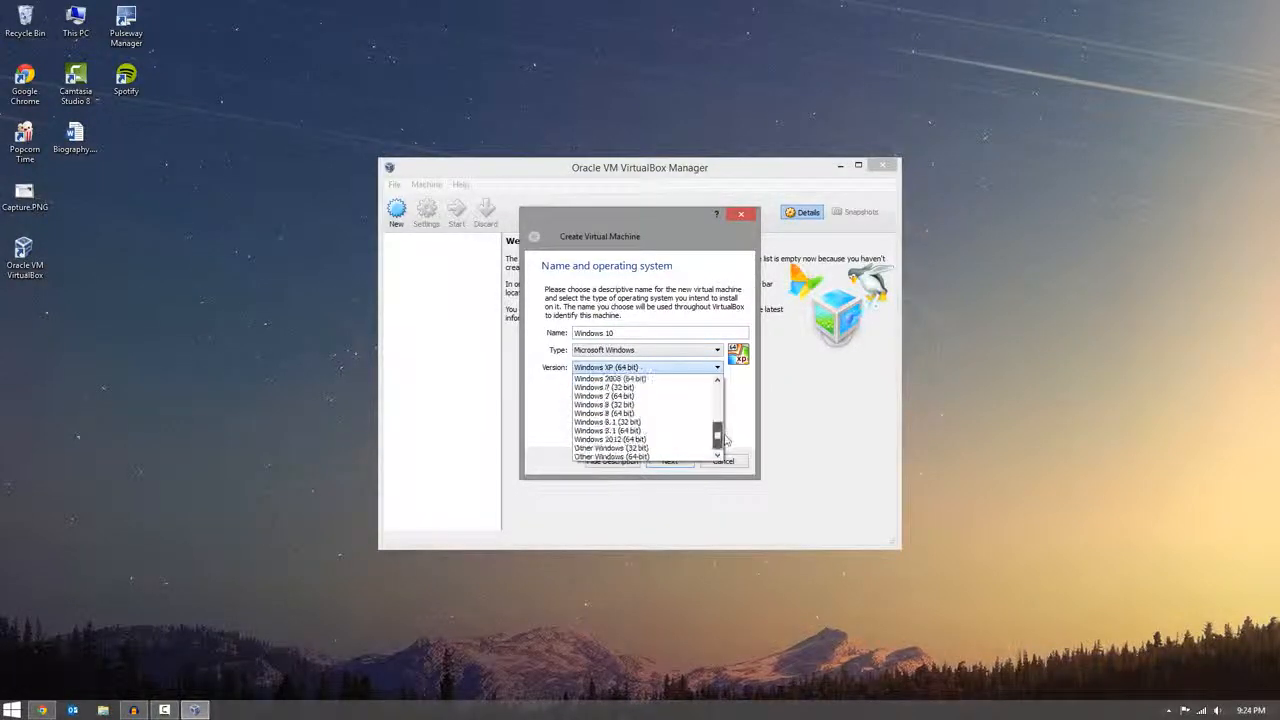
left_click(671, 424)
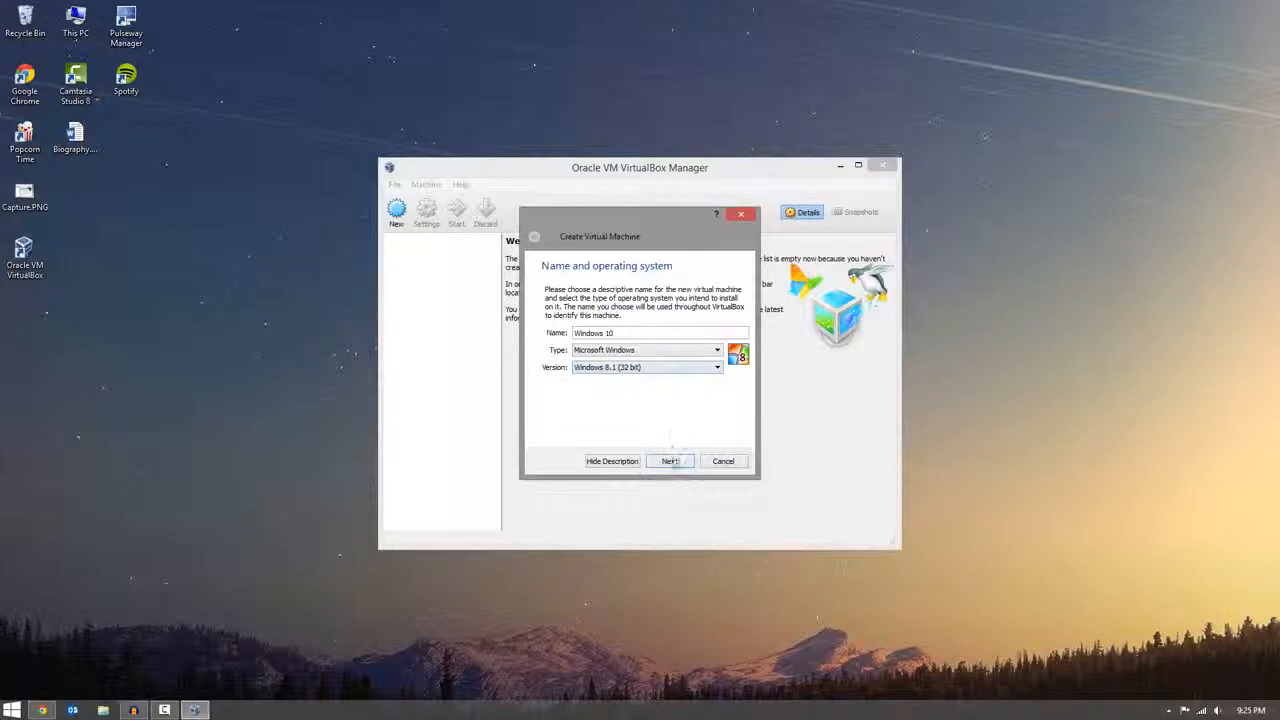
left_click(669, 461)
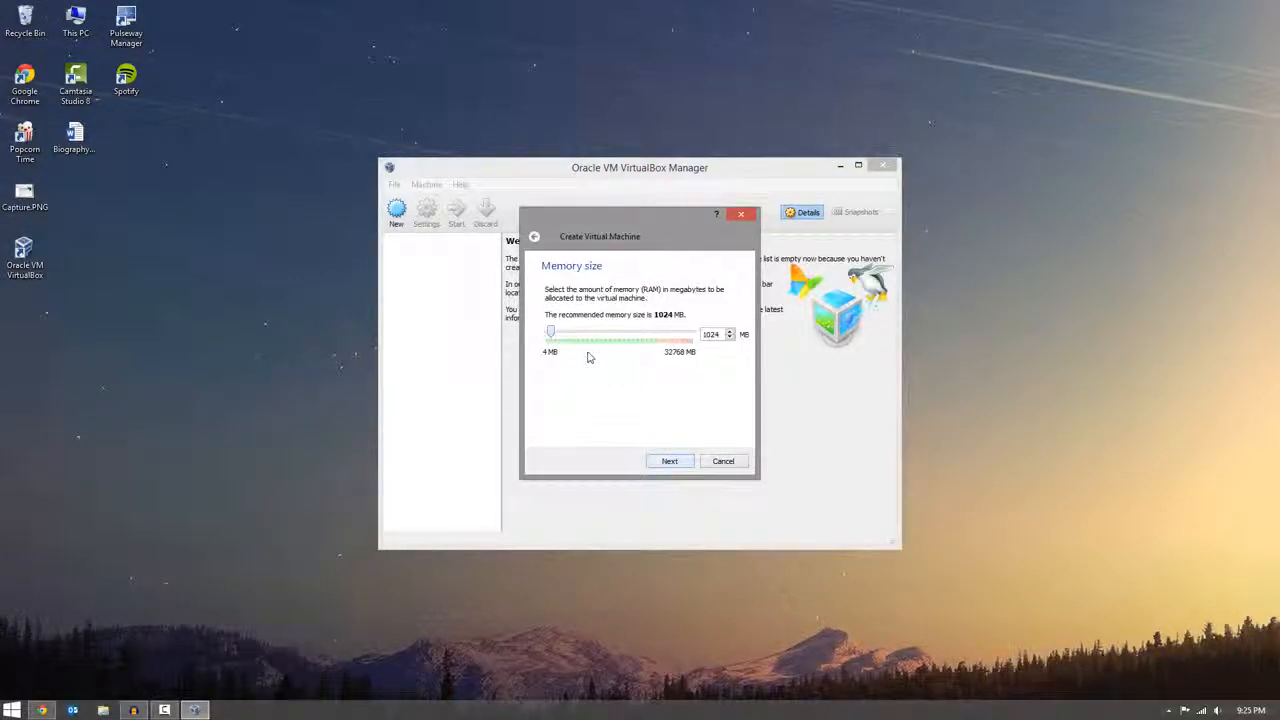
- Allocate 4096 MB of memory to the virtual machine, checking the computer's installed RAM in the system information
left_click_drag(551, 334, 563, 338)
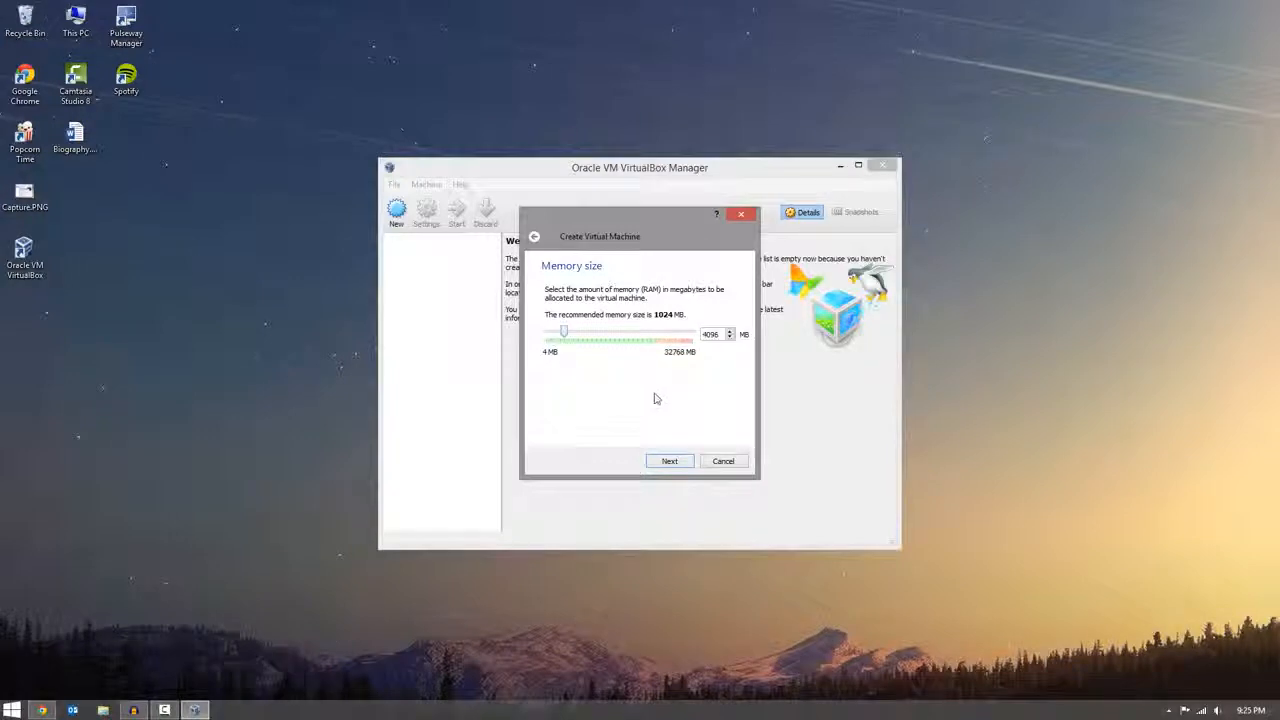
key("super+e")
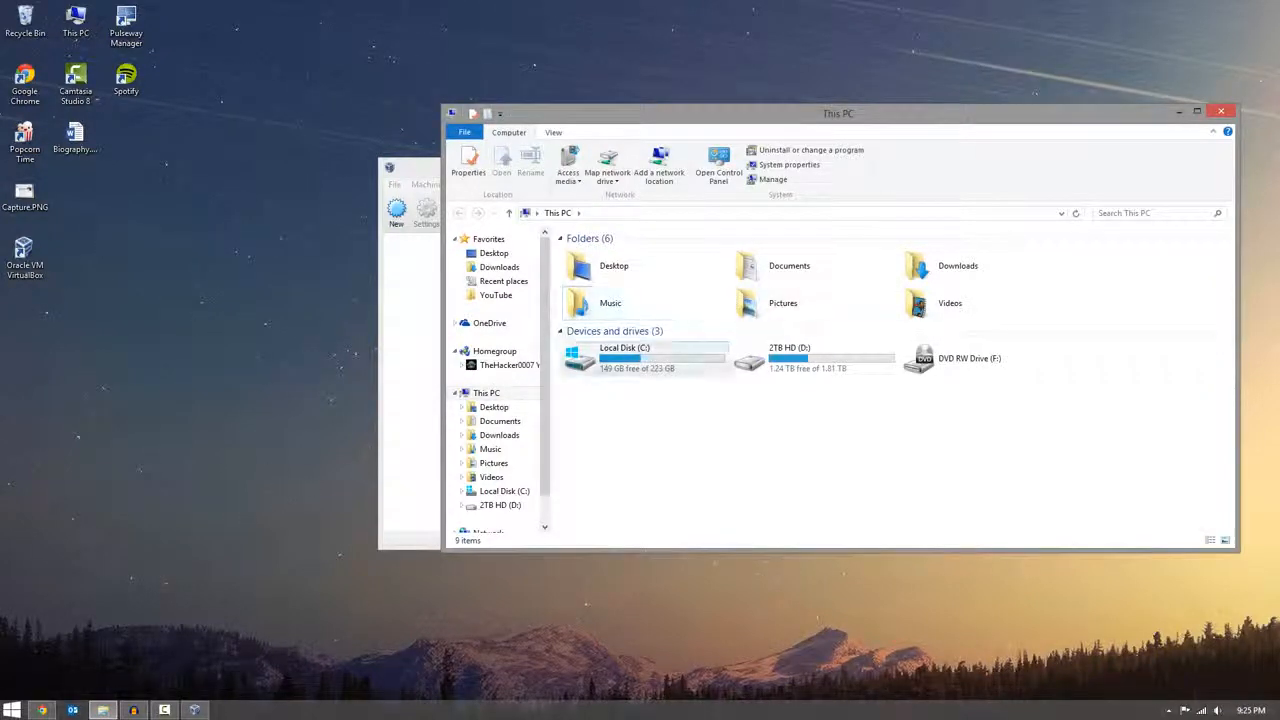
right_click(487, 393)
left_click(541, 555)
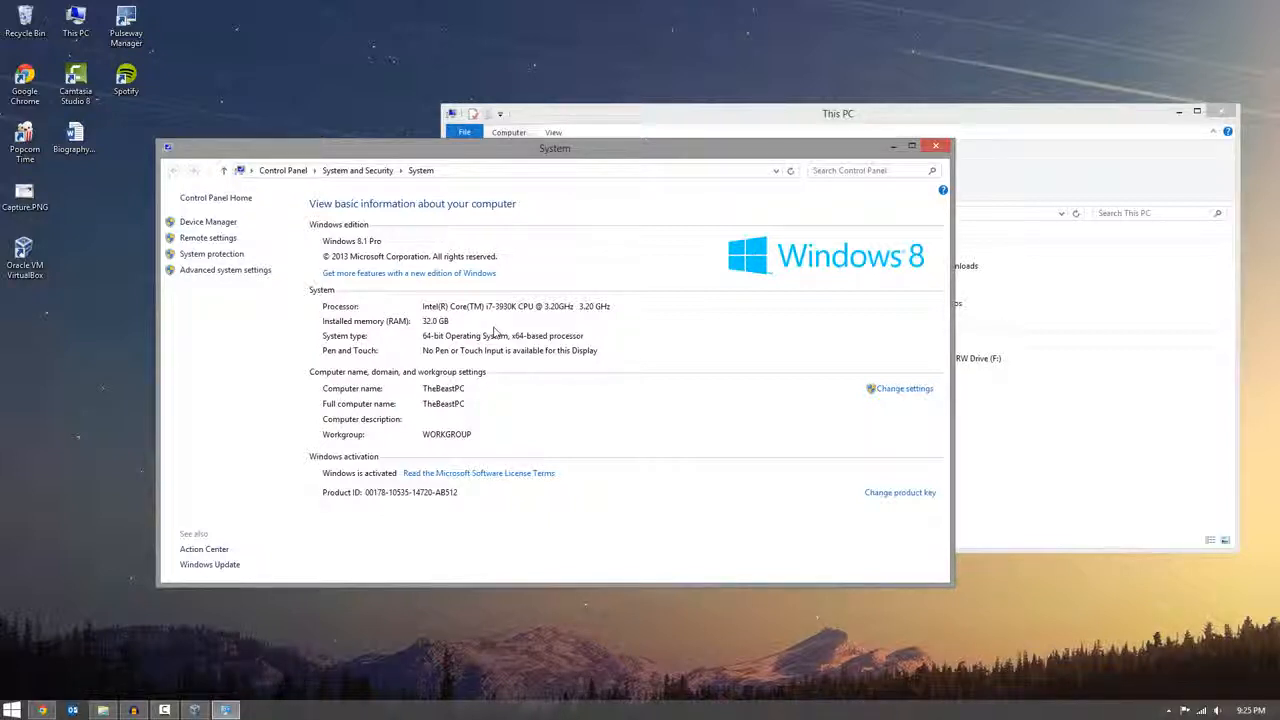
left_click(935, 147)
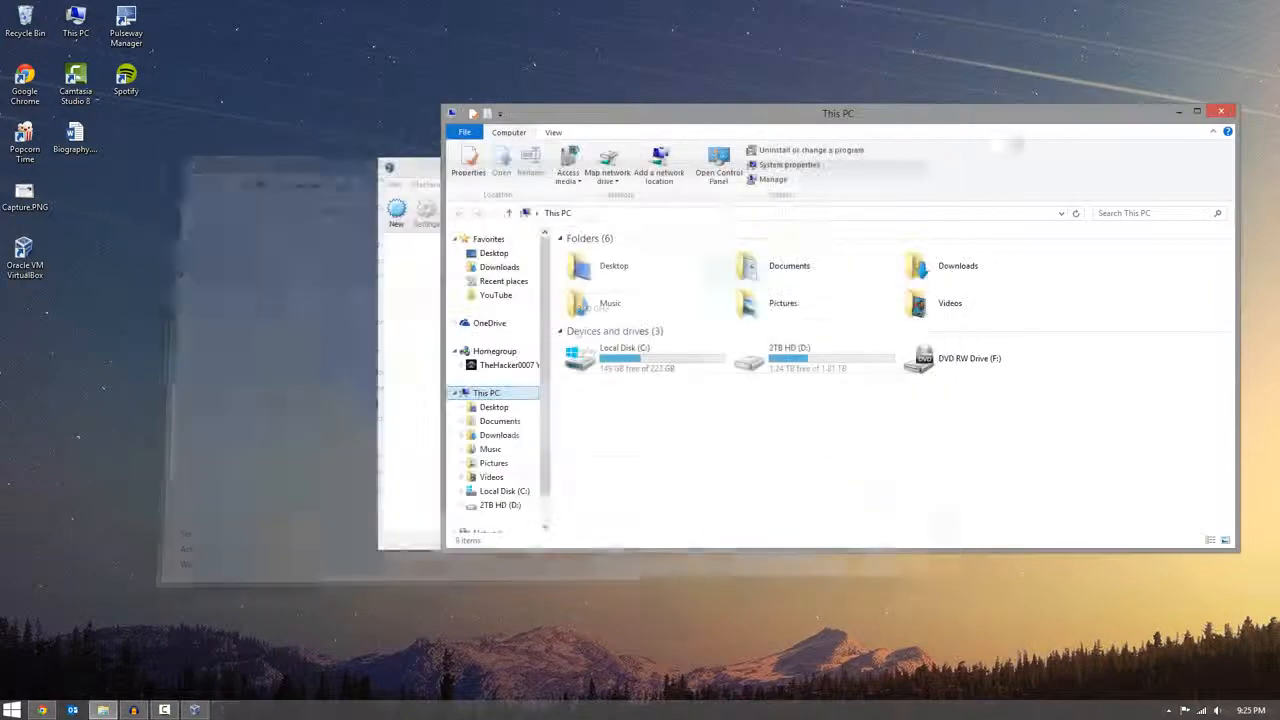
left_click(1173, 112)
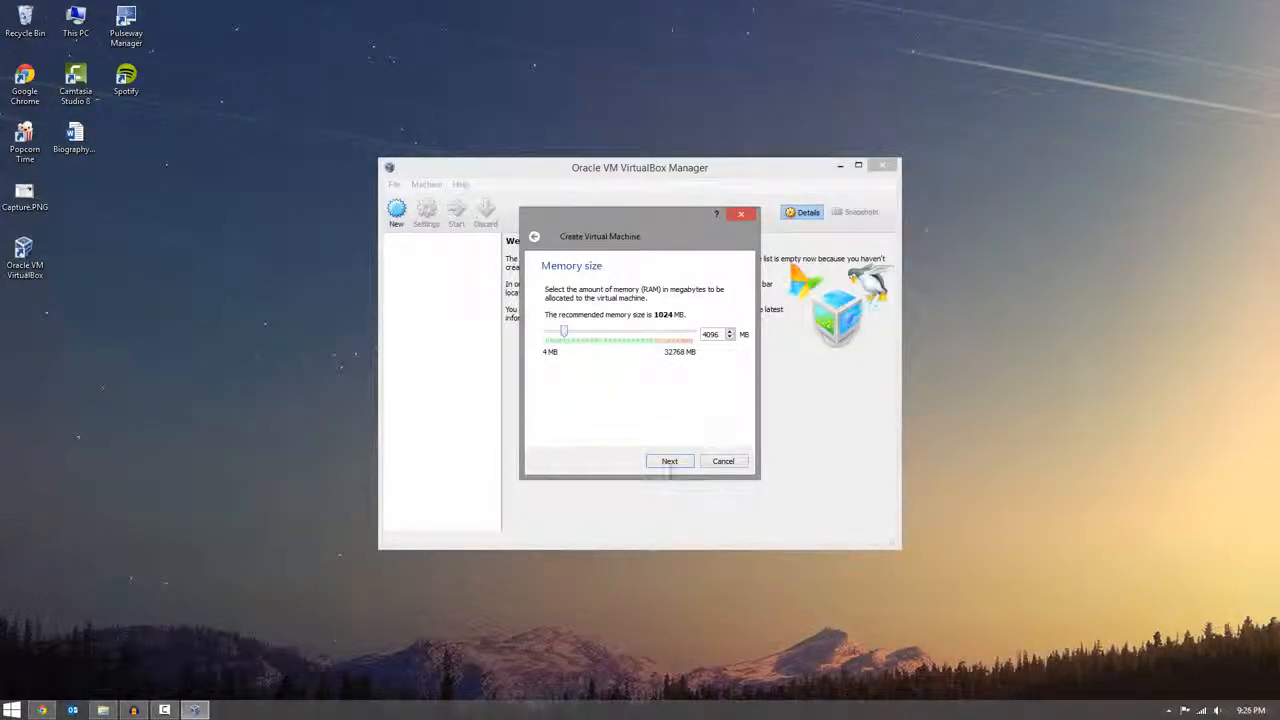
left_click(669, 461)
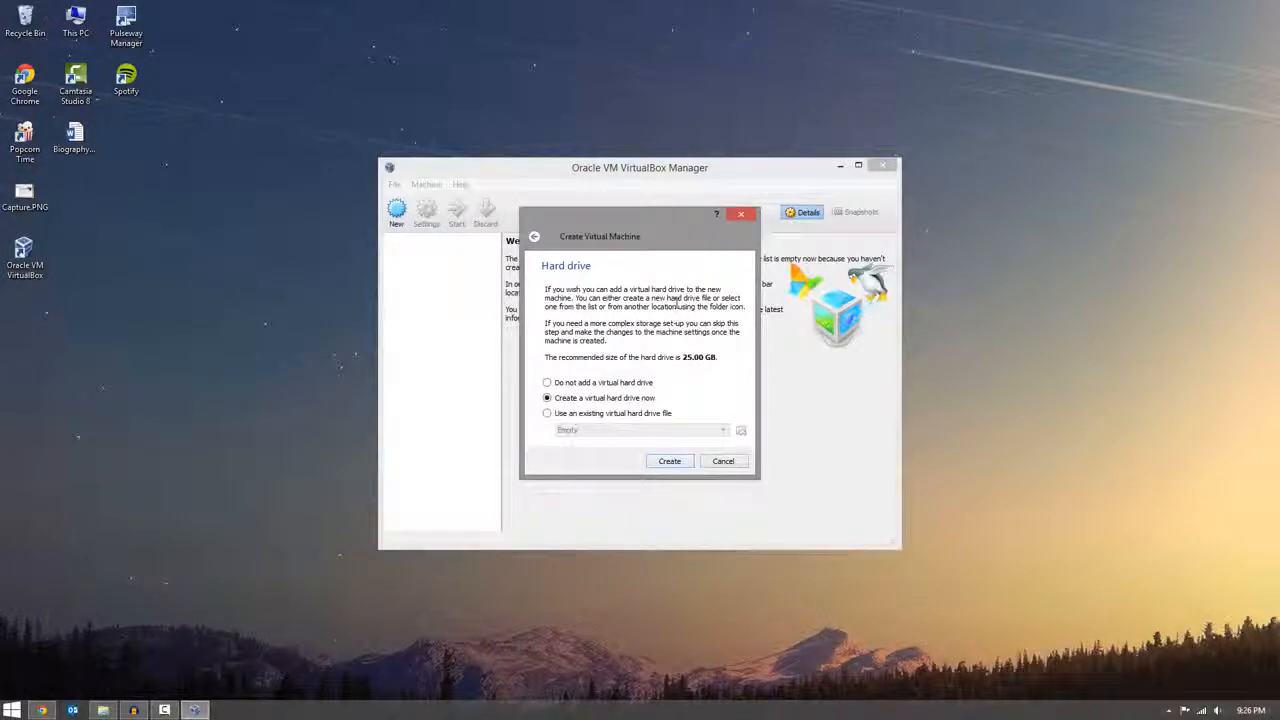
- Choose to create a new virtual hard drive as a VDI (VirtualBox Disk Image) with dynamically allocated storage
left_click(663, 461)
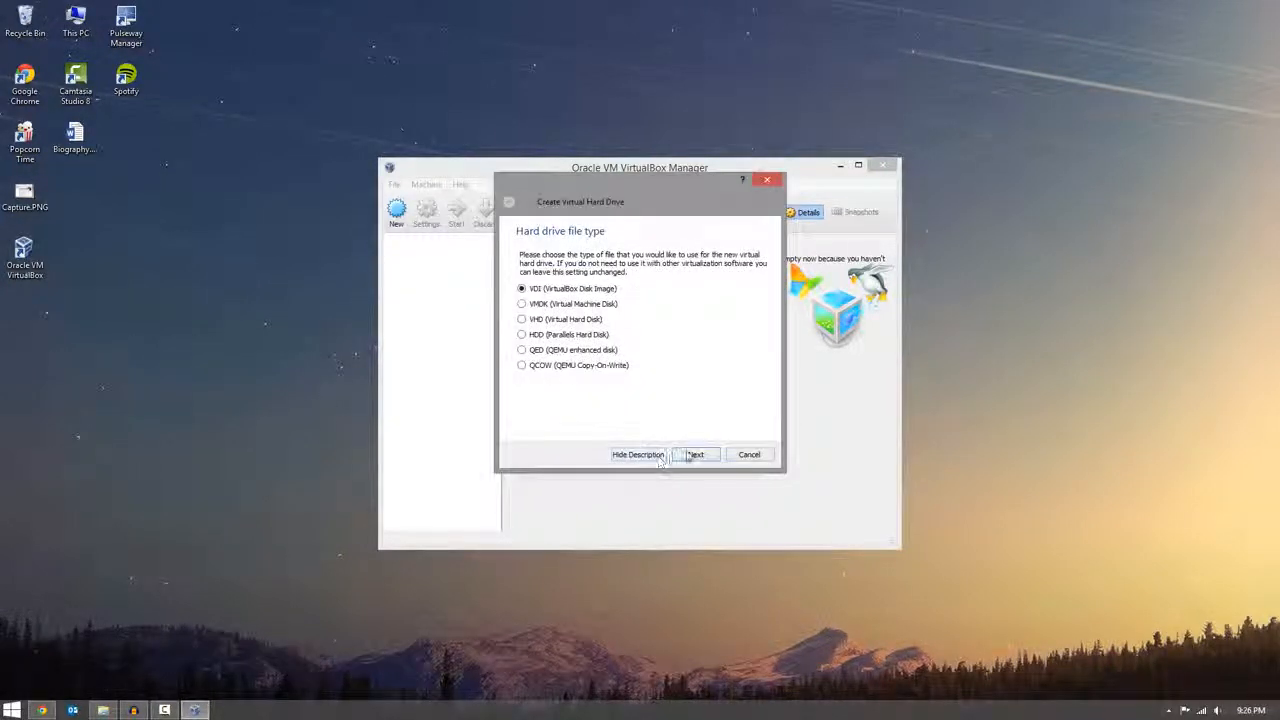
left_click(693, 455)
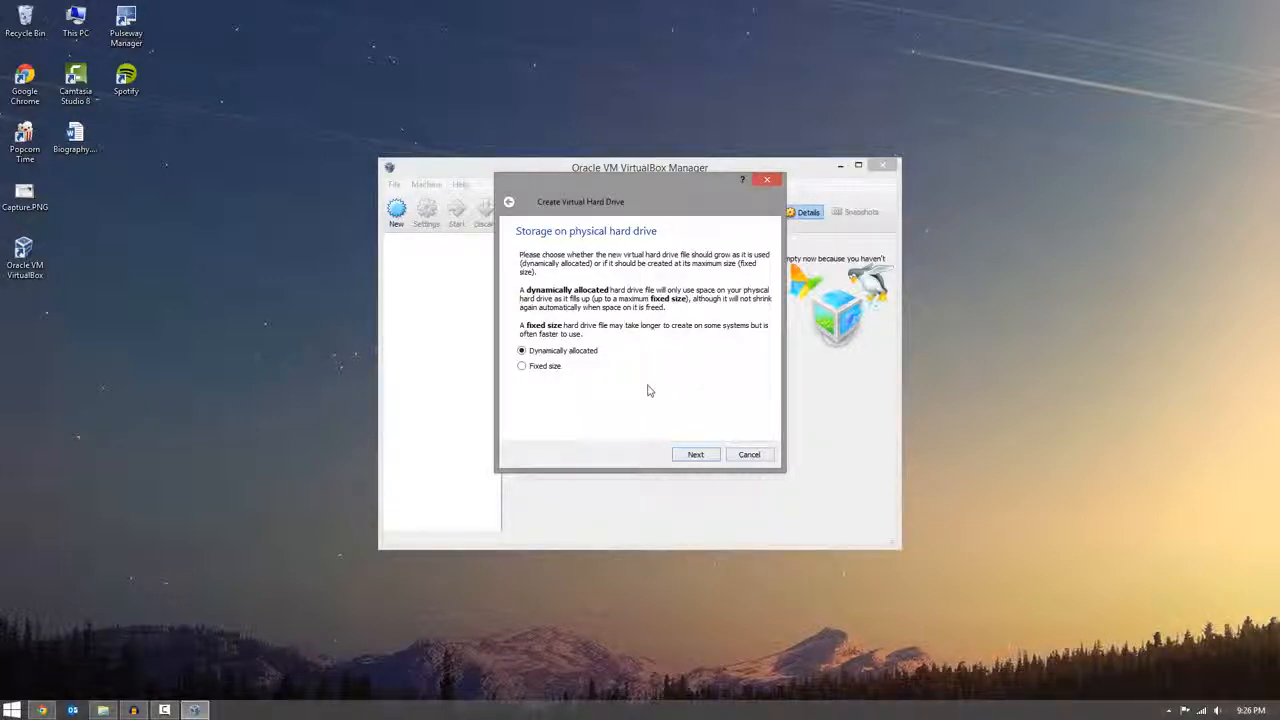
left_click(694, 456)
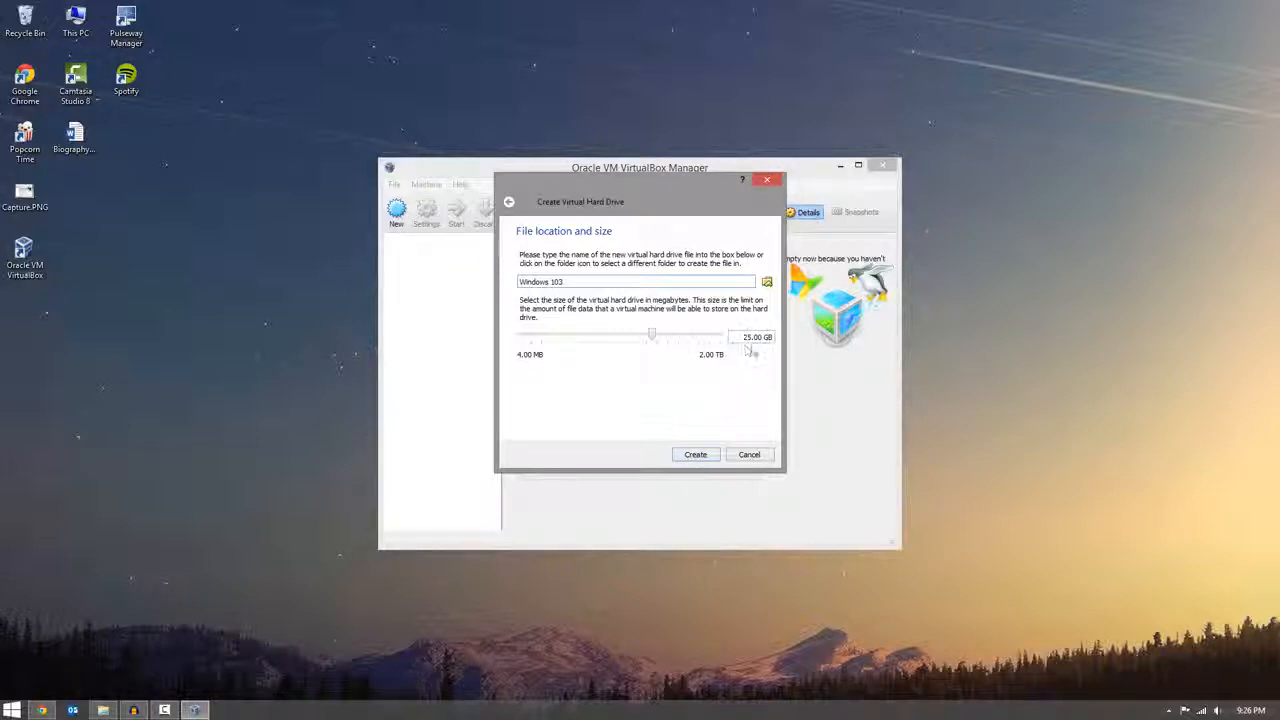
- Save the hard drive file as Windows 103.vdi in the Virtual Machine folder on drive D: and create it at 25.00 GB
left_click(767, 282)
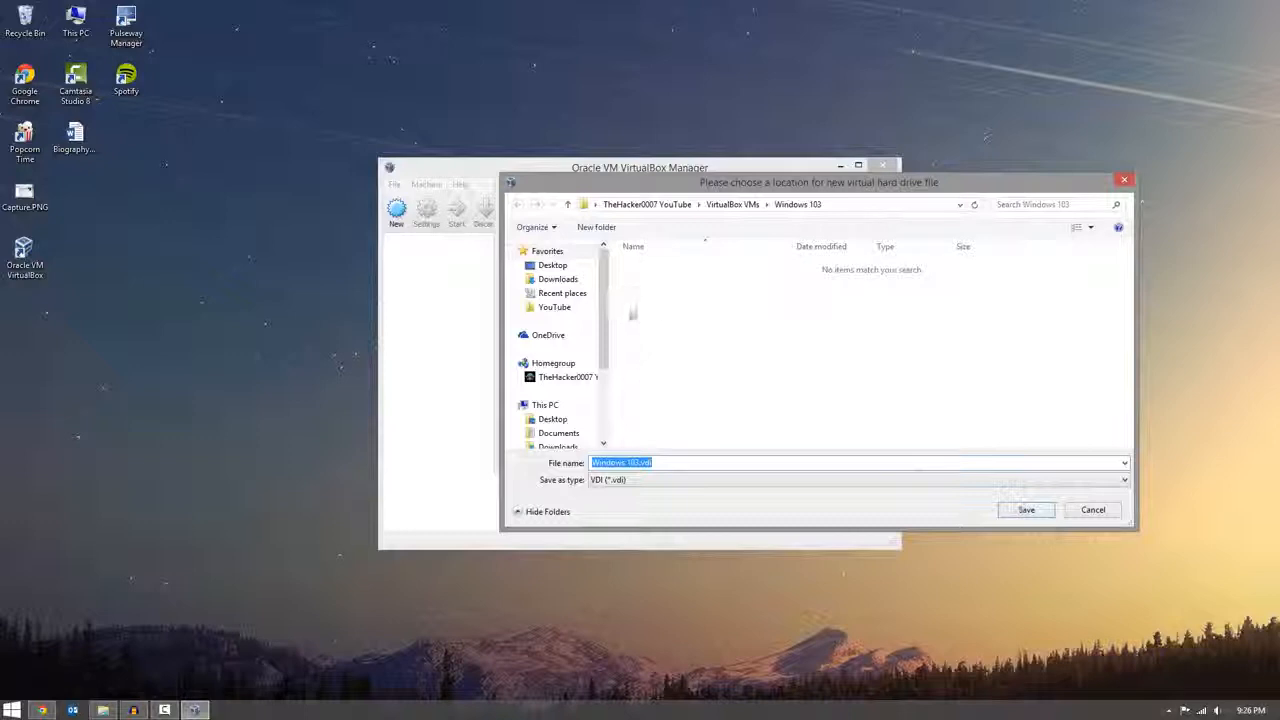
scroll(604, 318, "down", 3)
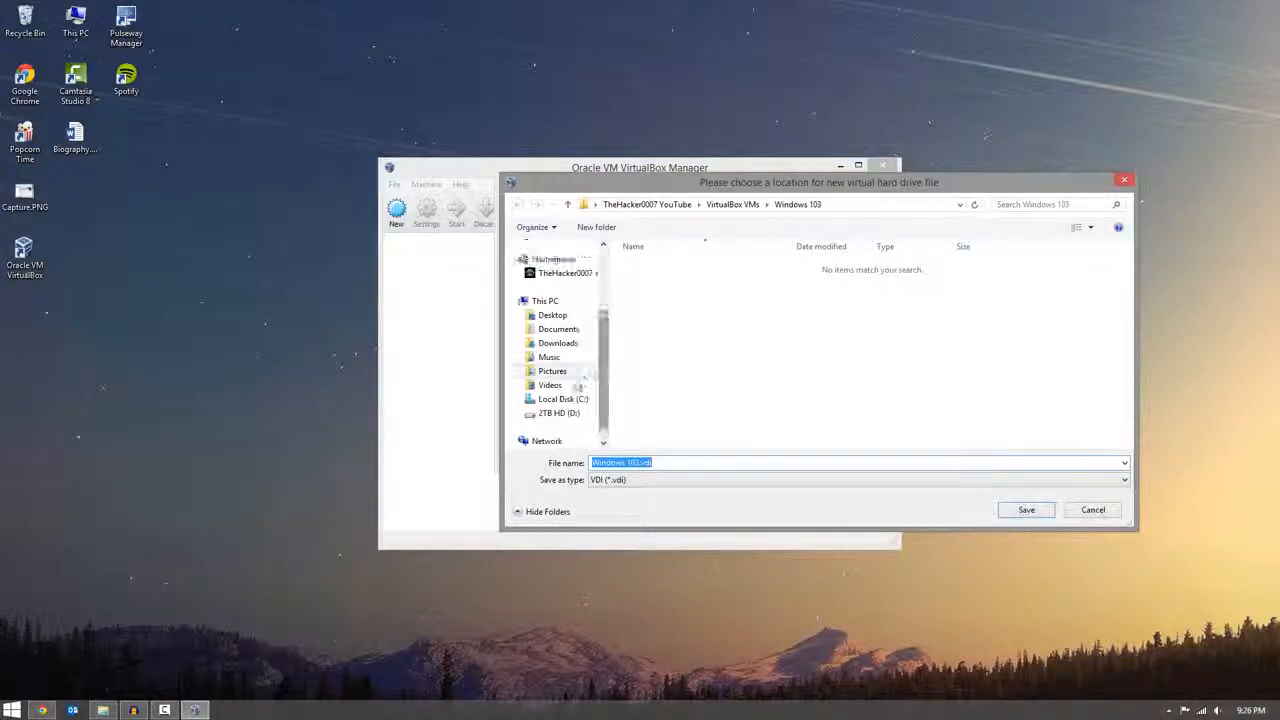
left_click(558, 413)
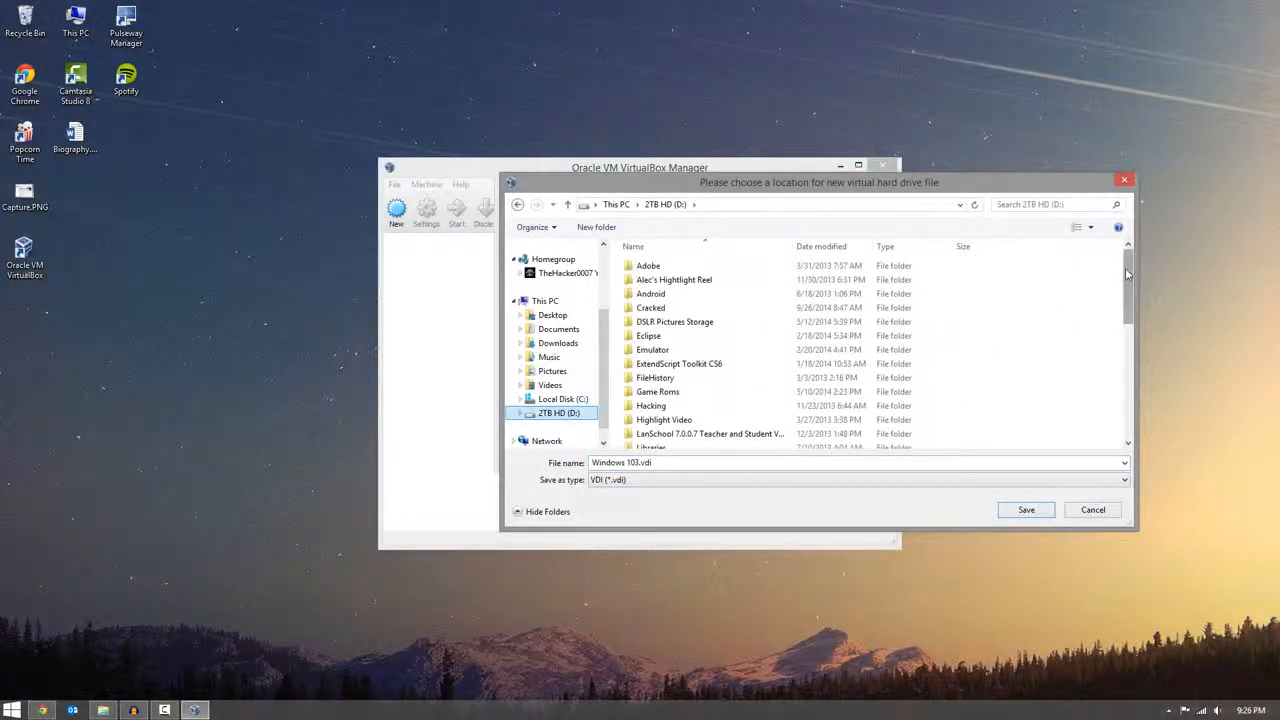
scroll(1128, 300, "down", 5)
scroll(1129, 360, "down", 2)
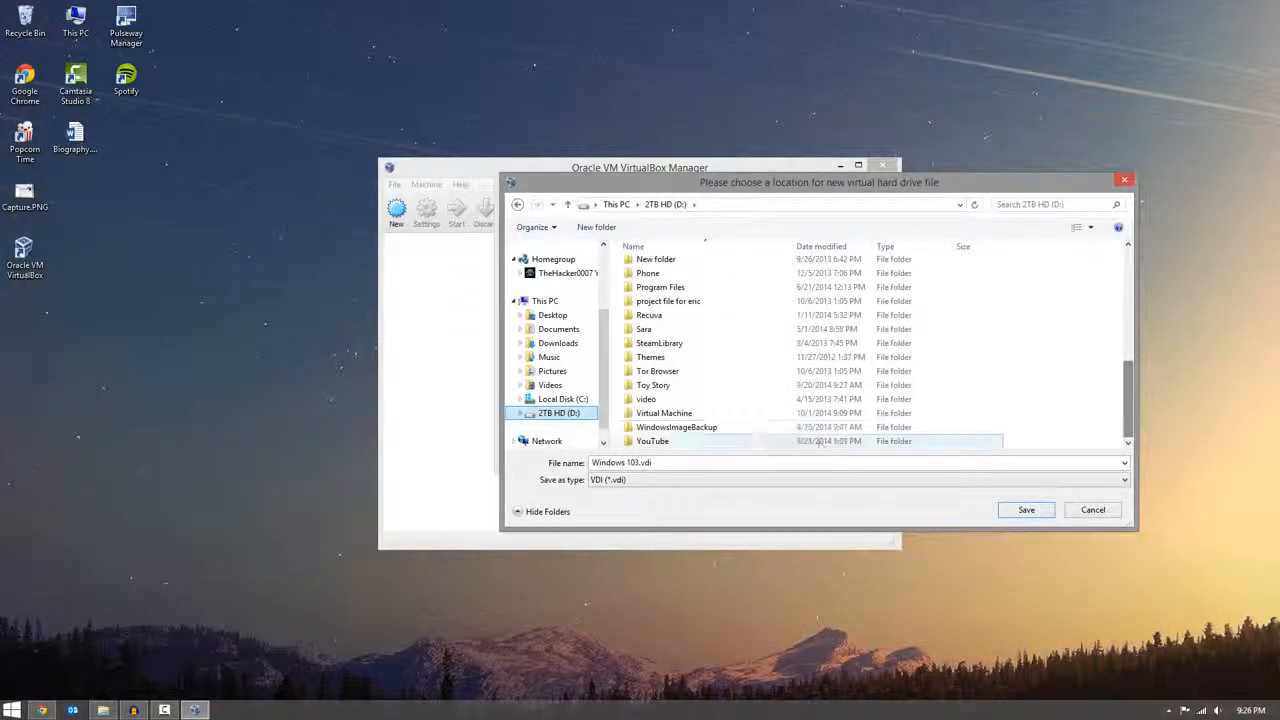
left_click(760, 413)
double_click(760, 413)
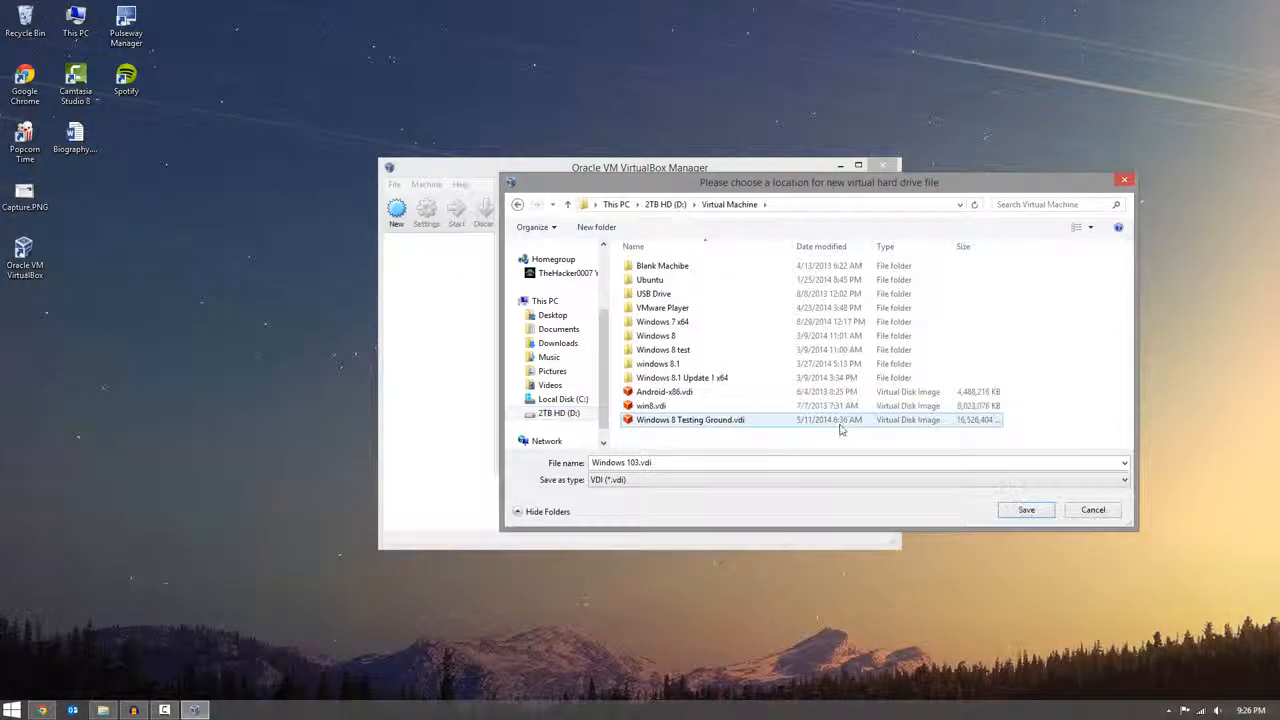
left_click(1024, 512)
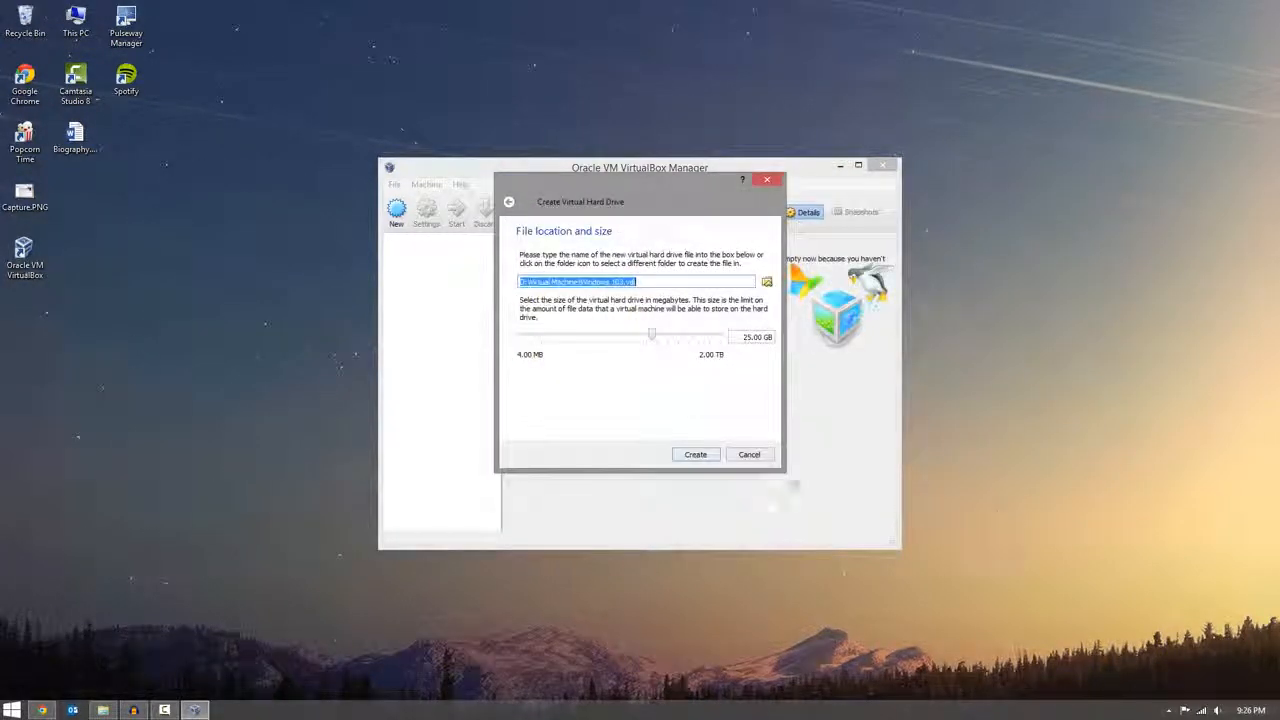
left_click(696, 460)
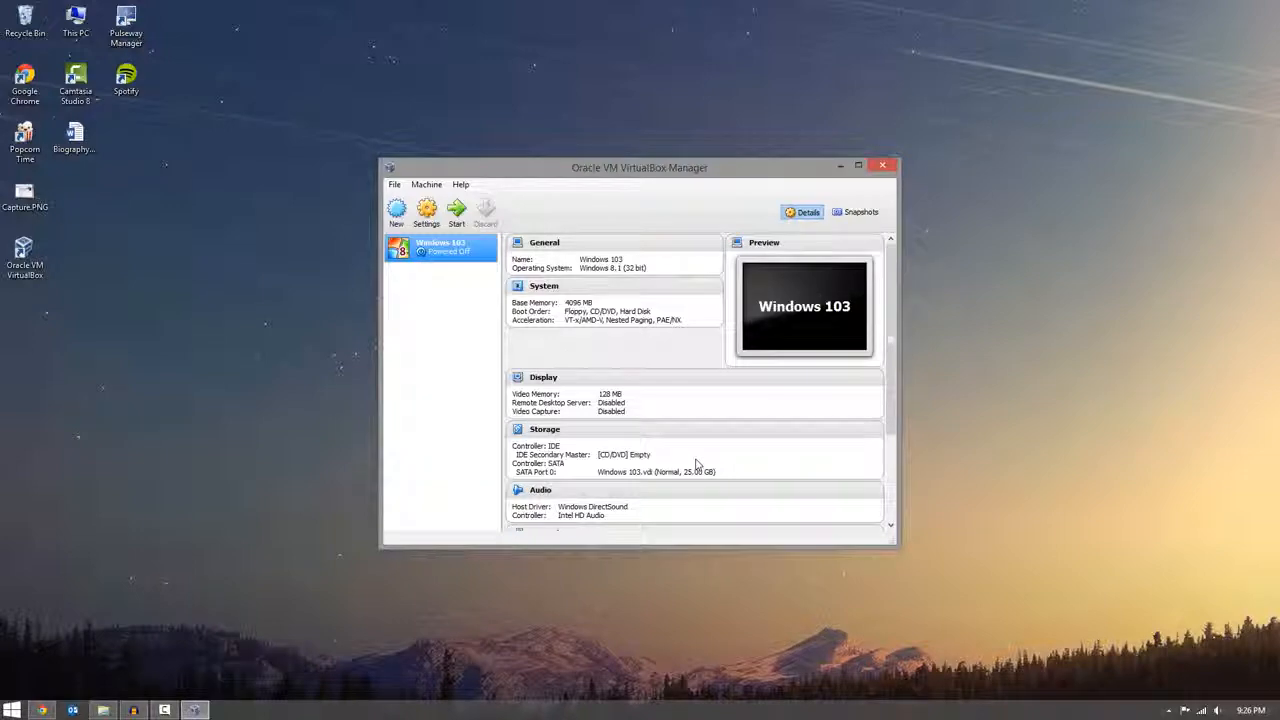
- In the virtual machine's storage settings, add a CD/DVD drive to the IDE controller with WindowsTechnicalPreview-x86-EN-US.iso from Downloads
left_click(427, 212)
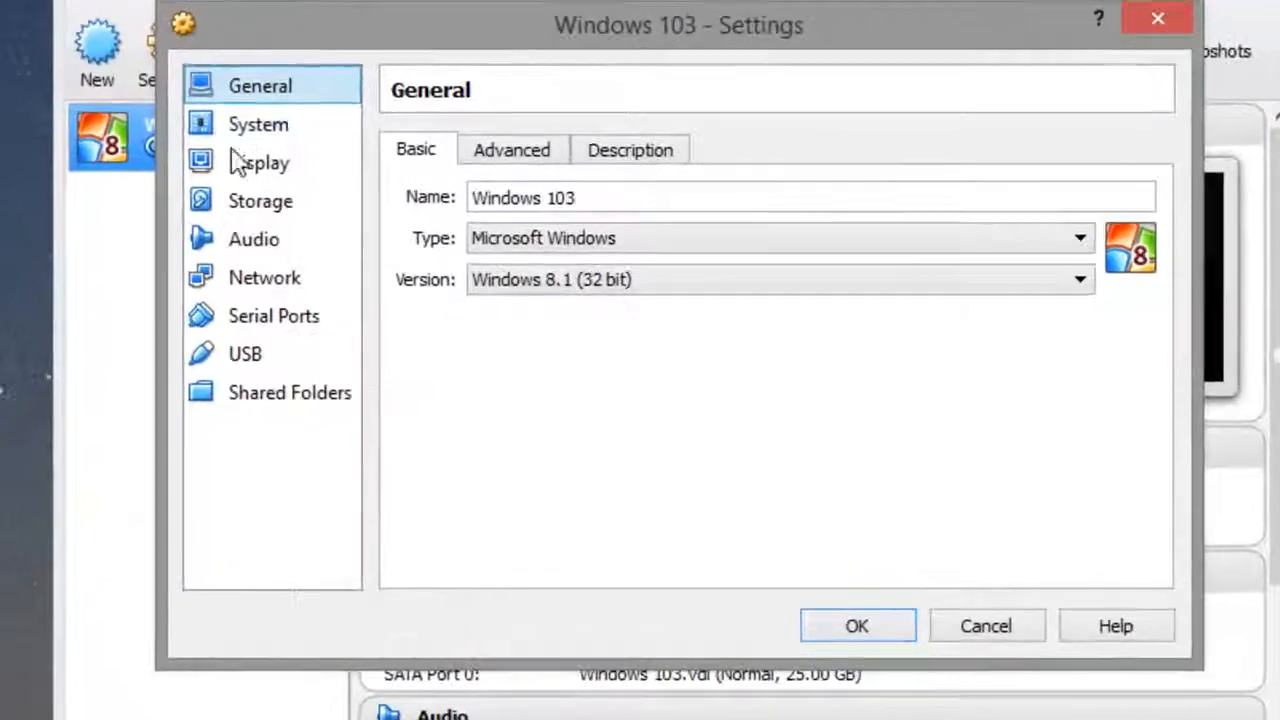
left_click(262, 200)
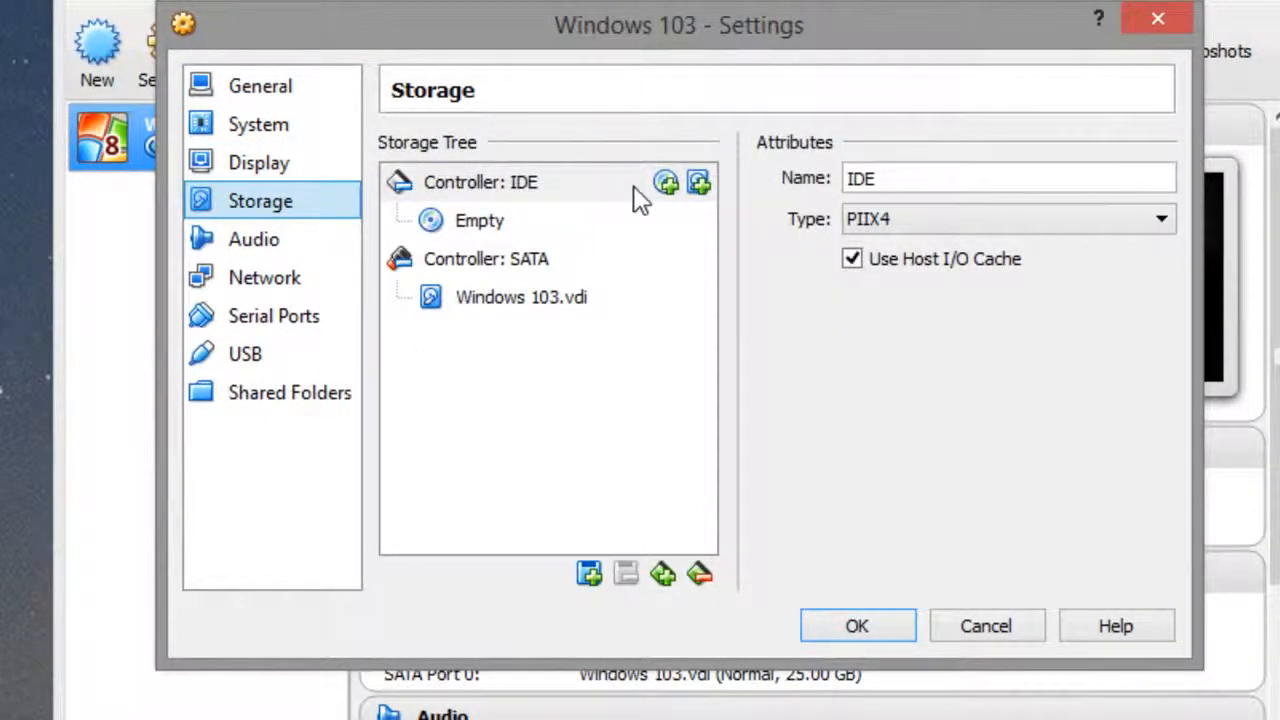
left_click(666, 183)
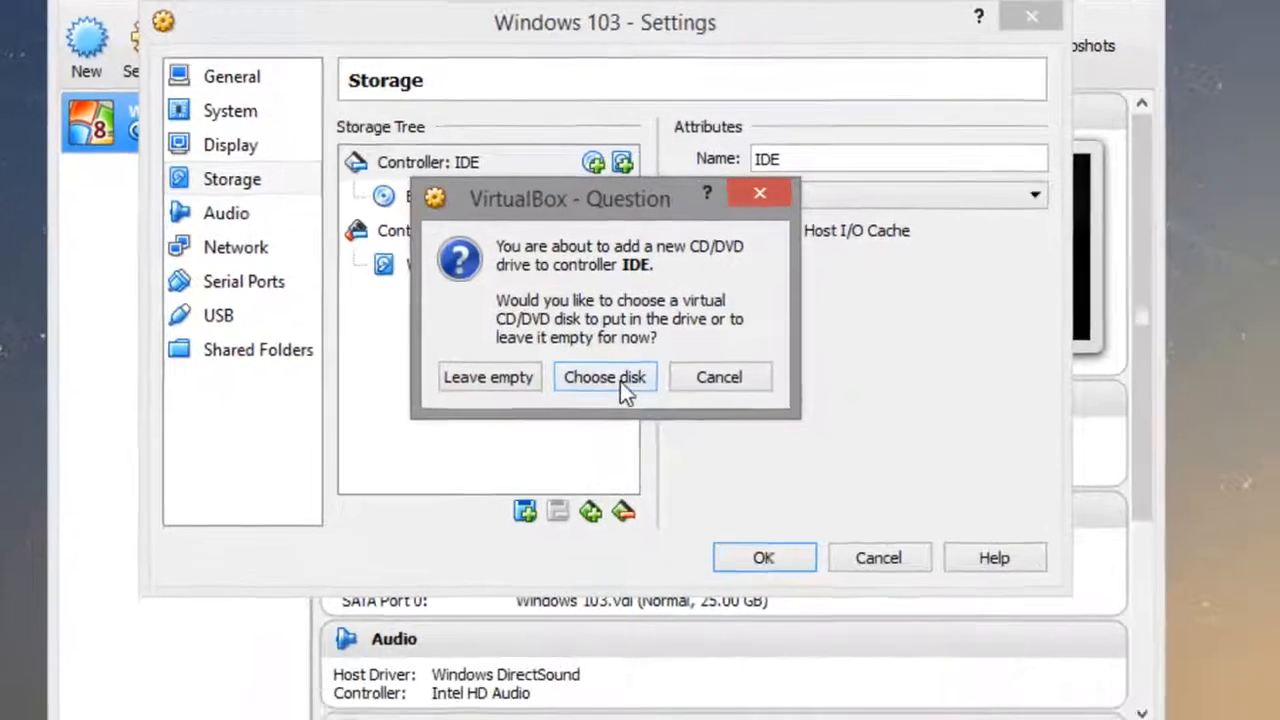
left_click(685, 425)
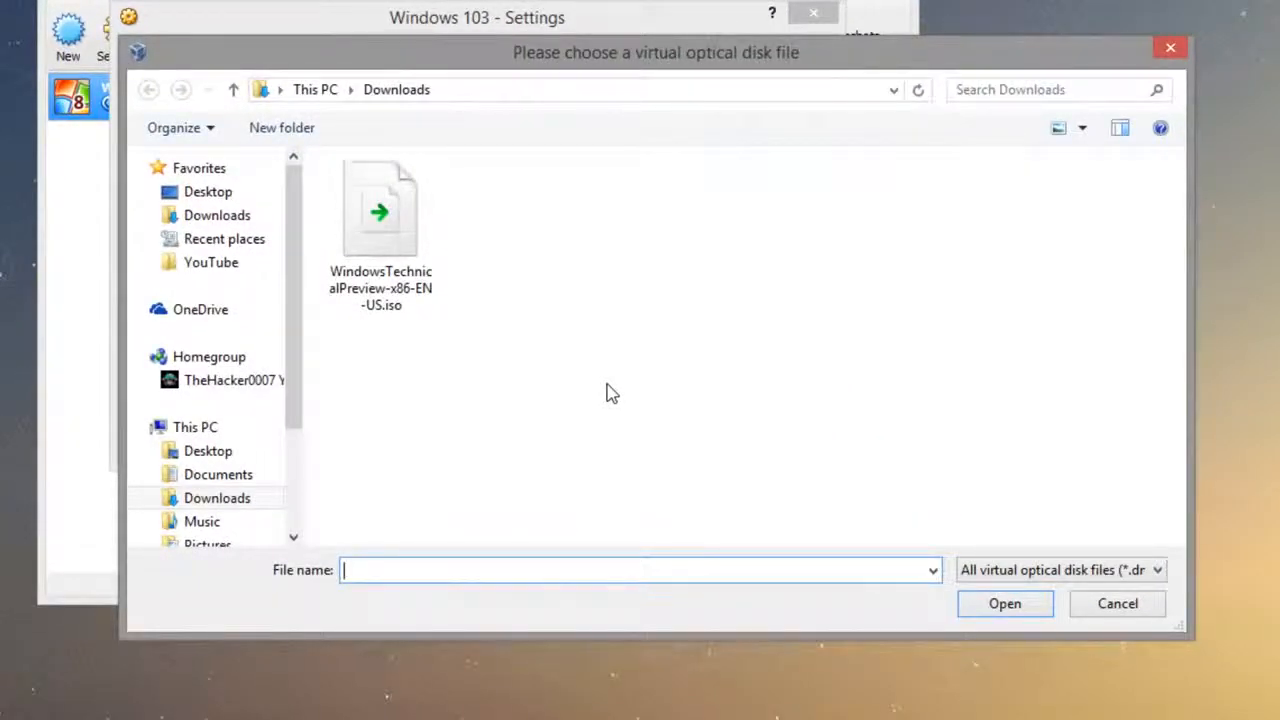
left_click(403, 257)
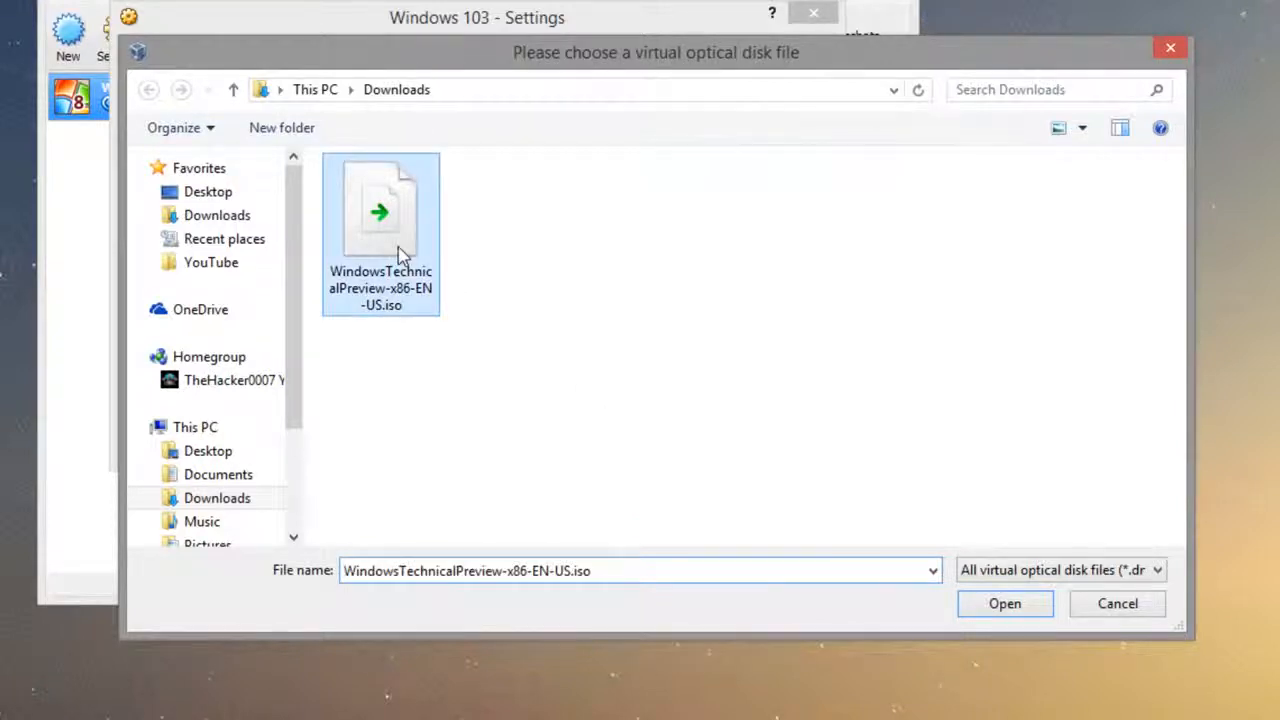
left_click(1004, 604)
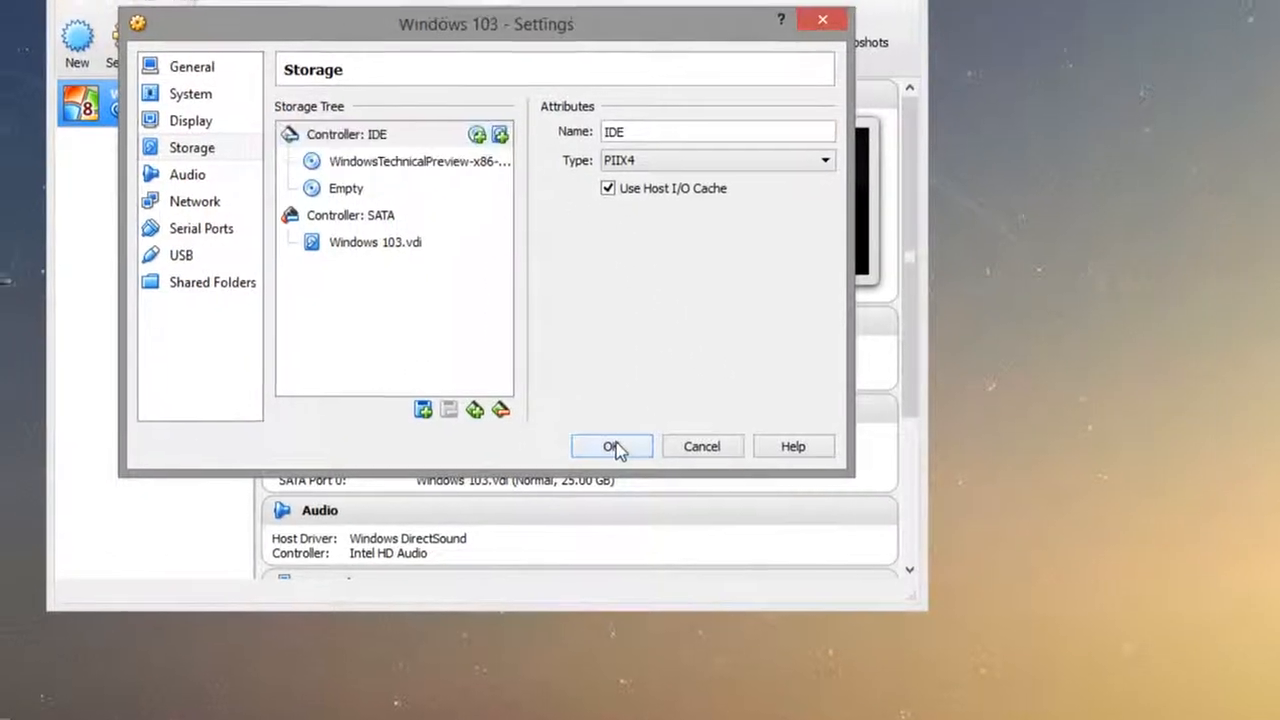
- Apply the storage settings and start the Windows 103 virtual machine
left_click(608, 442)
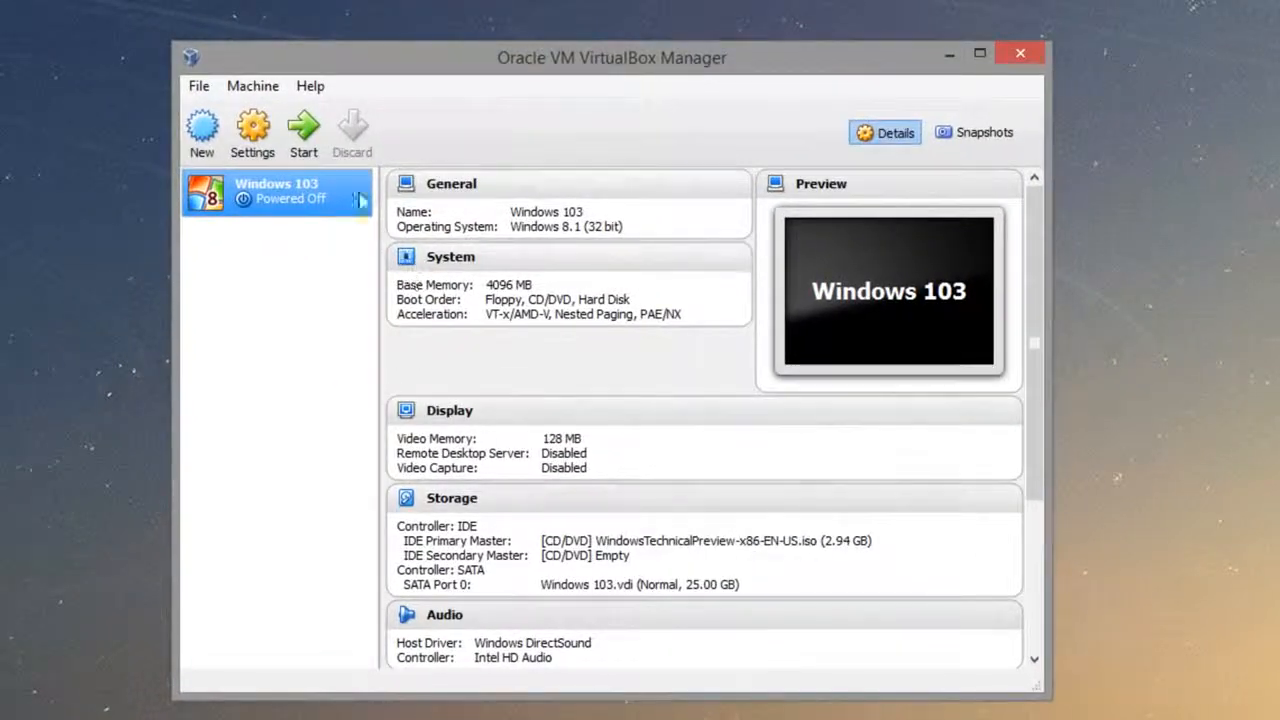
left_click(310, 155)
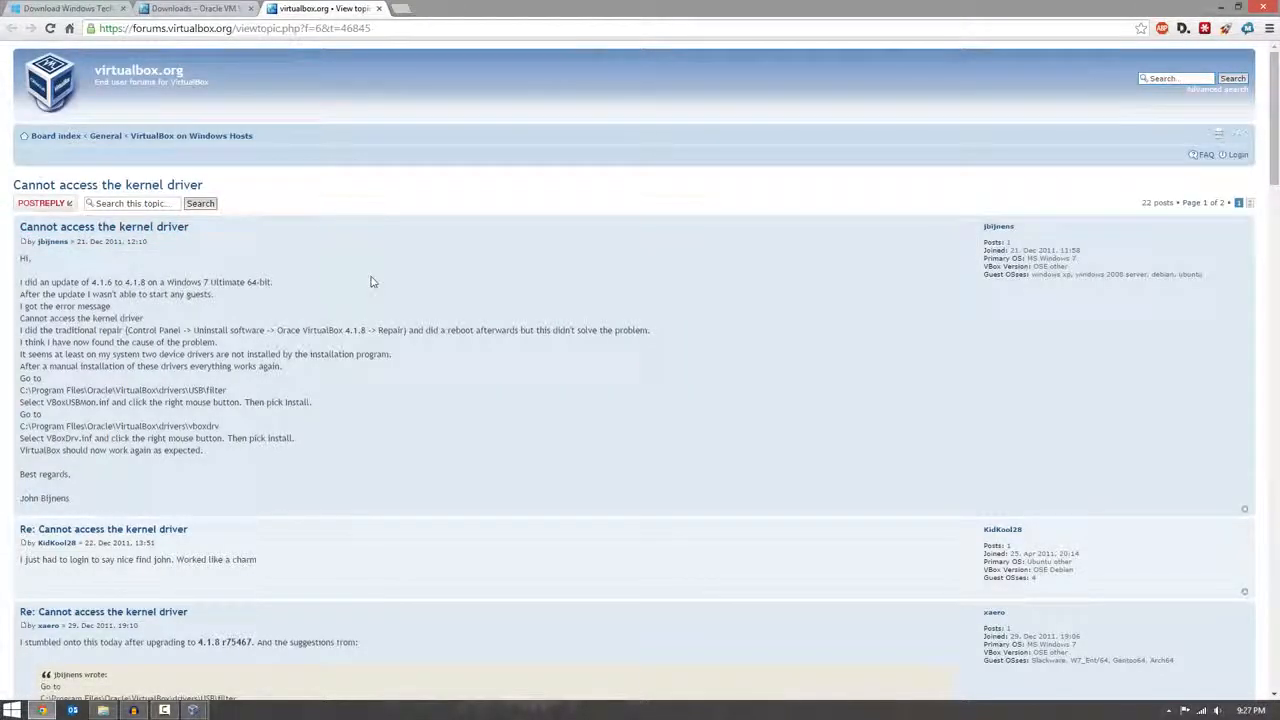
- Review the virtualbox.org forum post on fixing the "Cannot access the kernel driver" error by manually installing the VirtualBox drivers
left_click_drag(47, 294, 215, 436)
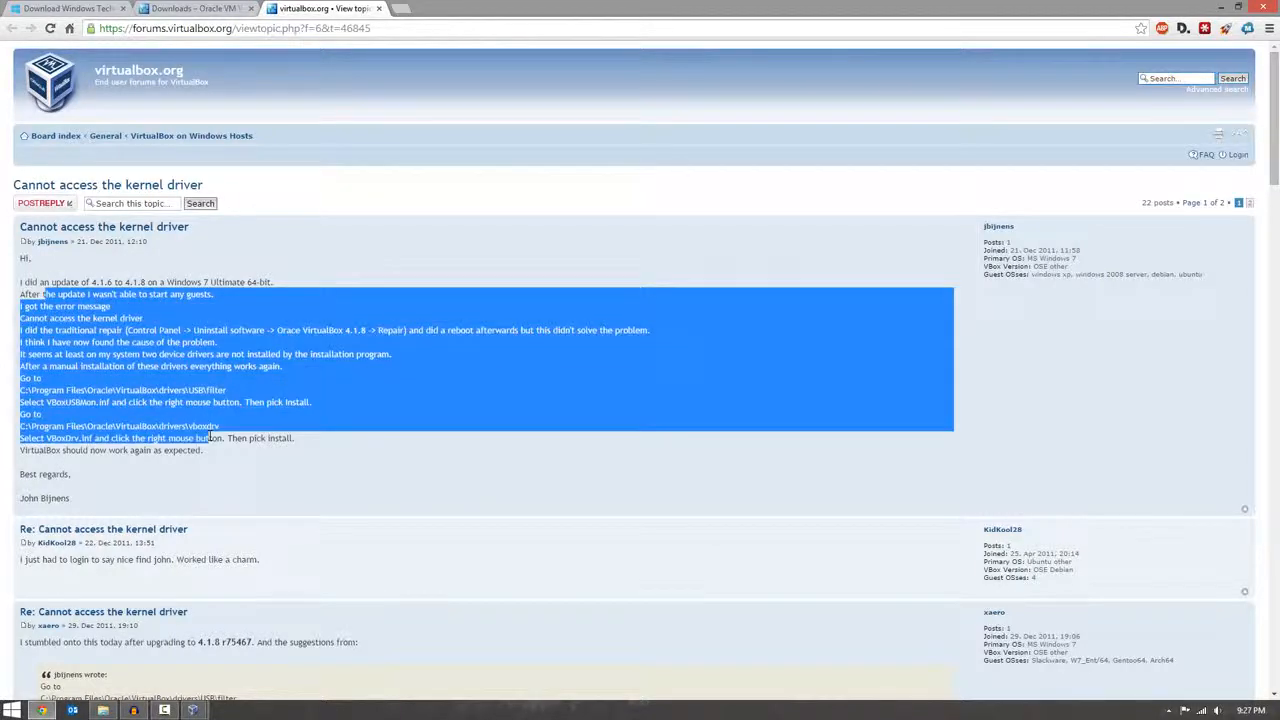
left_click(217, 434)
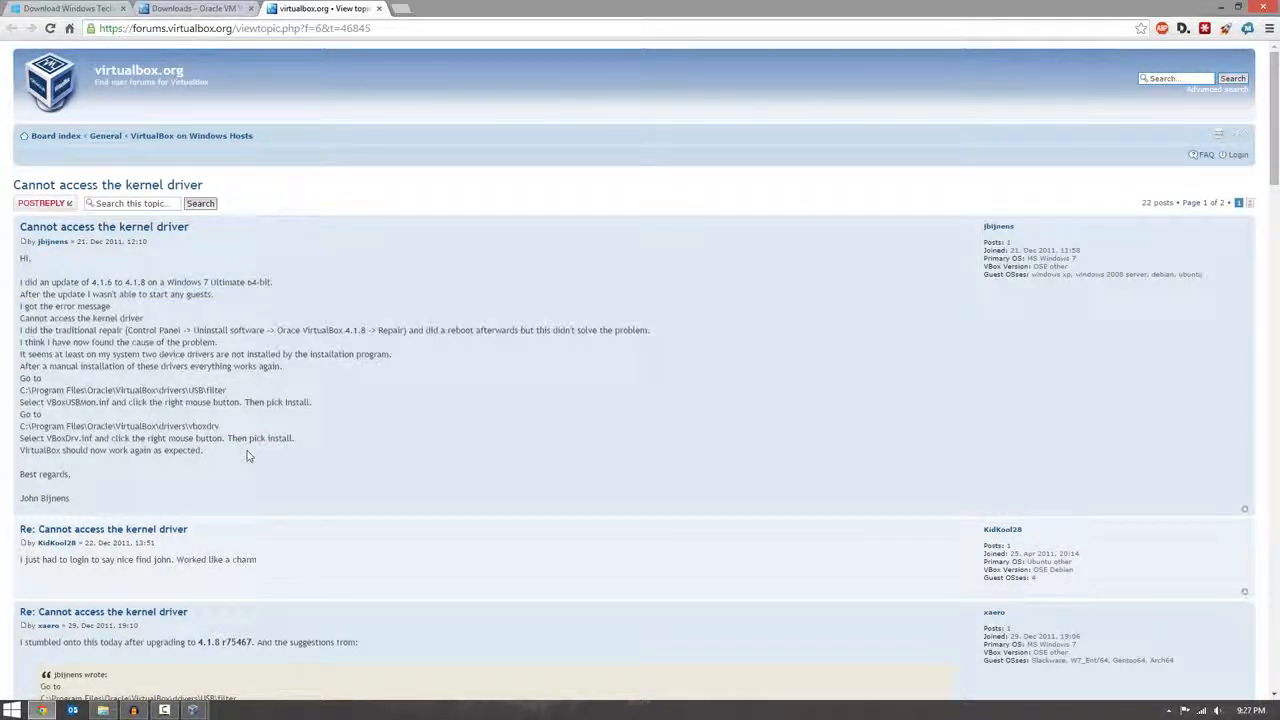
left_click_drag(247, 455, 191, 342)
left_click(157, 366)
left_click_drag(28, 266, 182, 365)
left_click(182, 365)
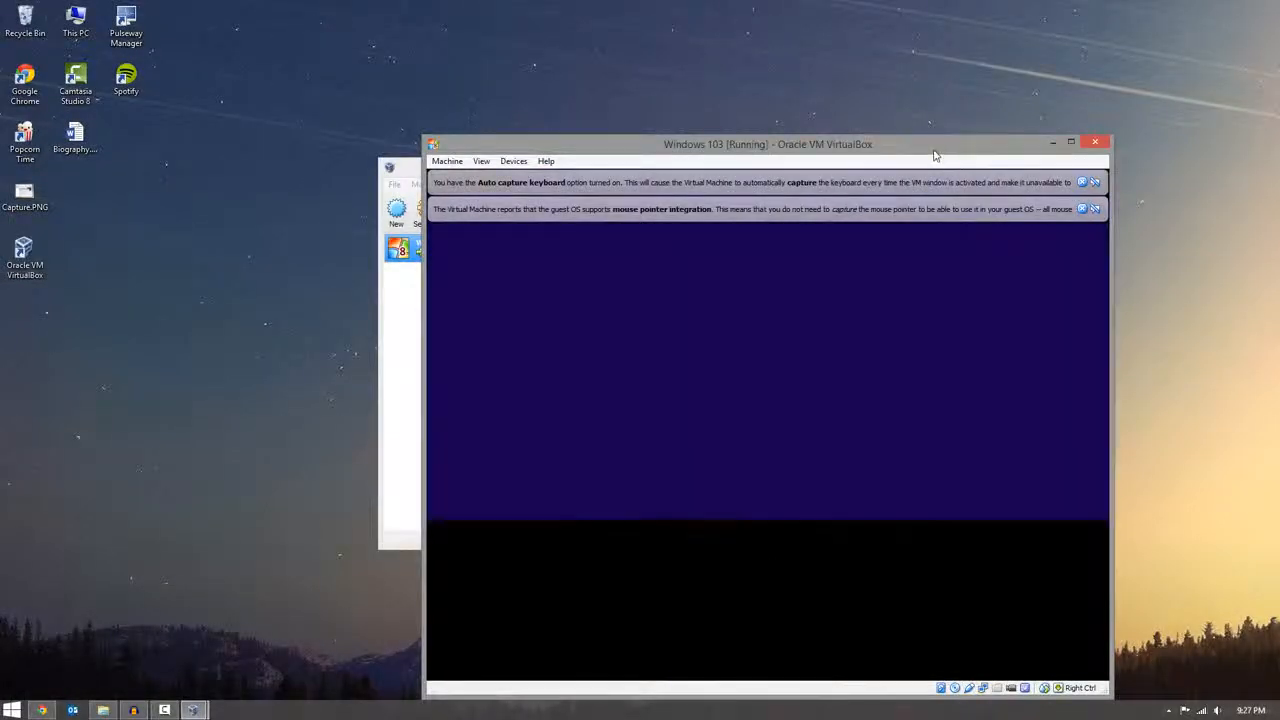
- In the maximized virtual machine window, continue Windows Setup with English (United States) and the US keyboard, and accept the license terms
double_click(935, 143)
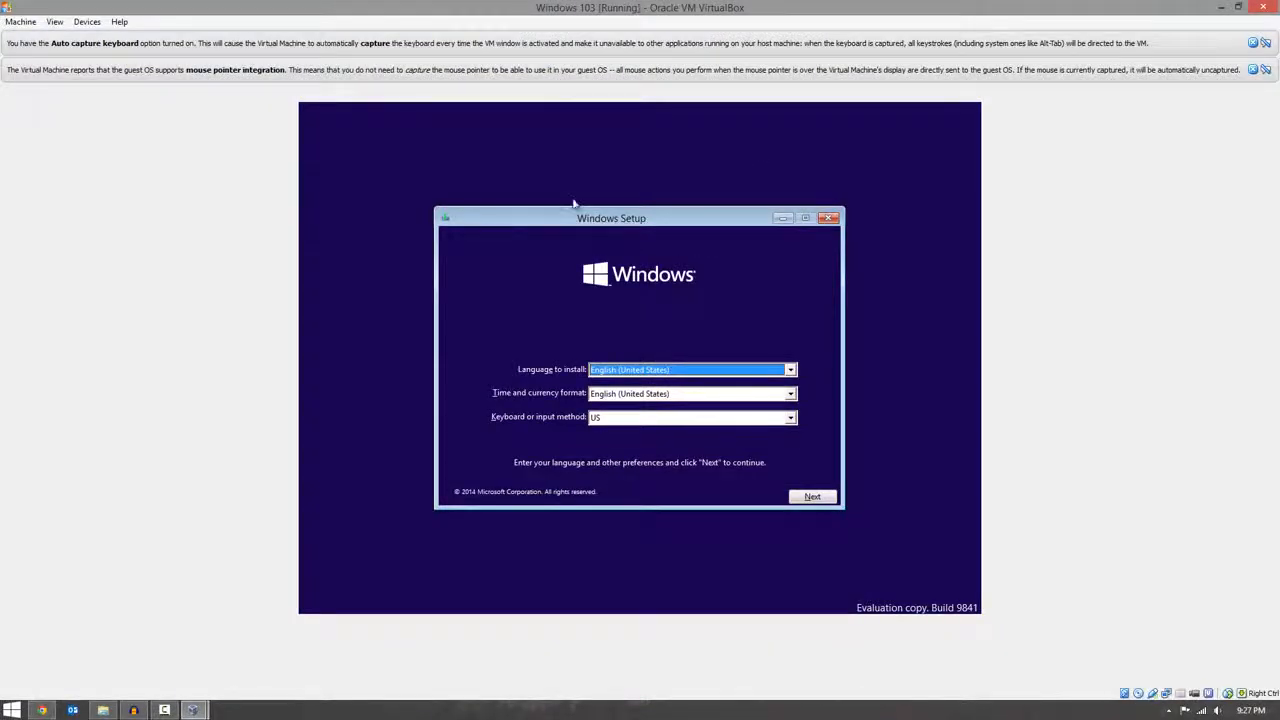
left_click(807, 498)
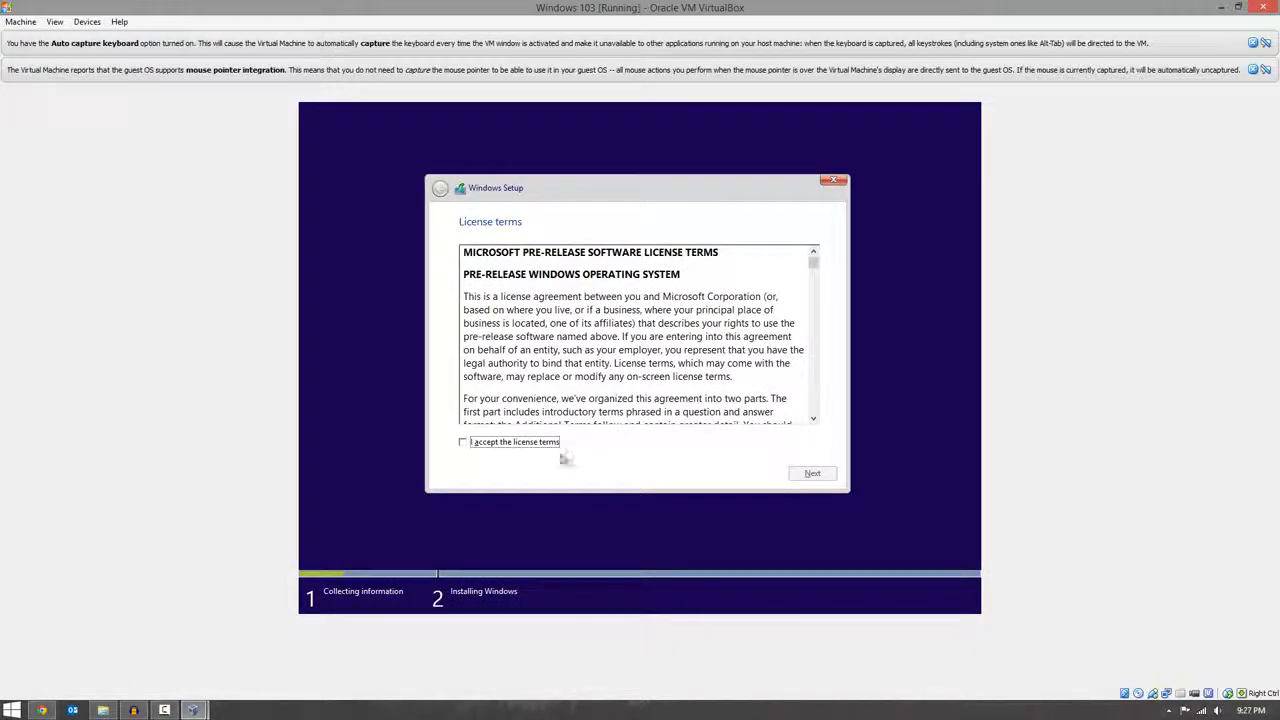
left_click(532, 442)
left_click(812, 473)
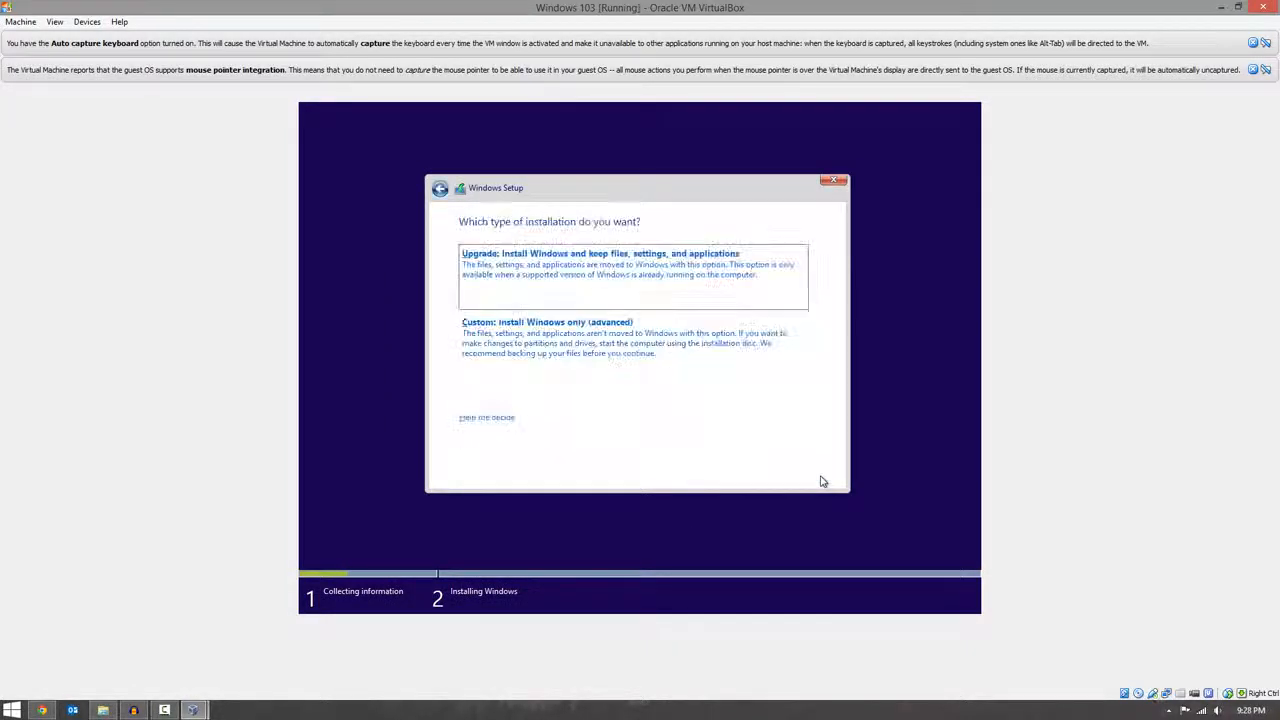